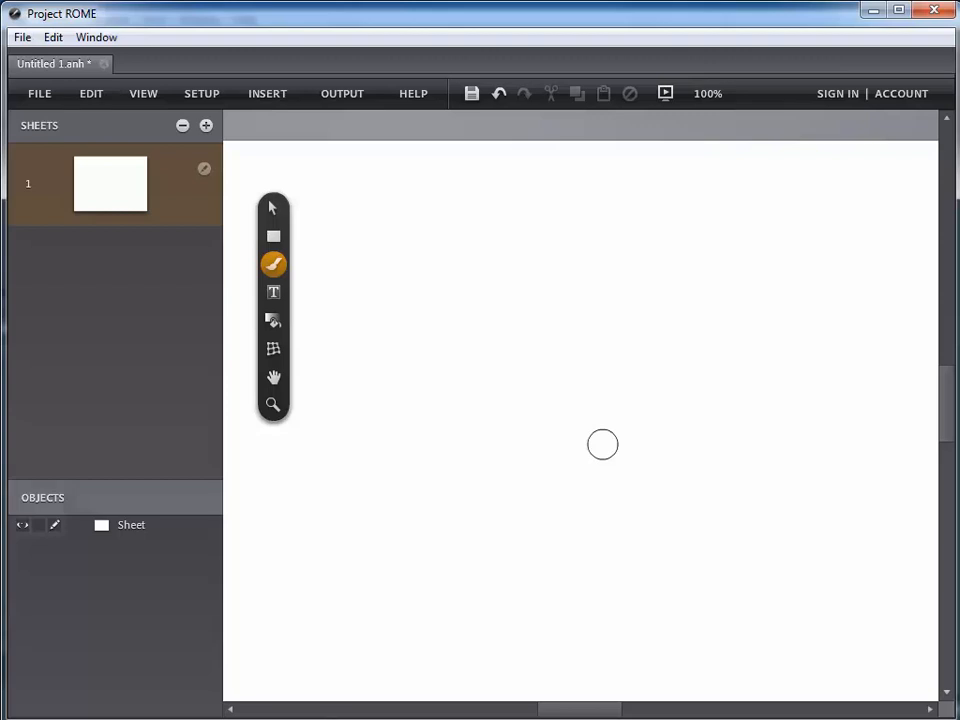
mouse_move(272, 265)
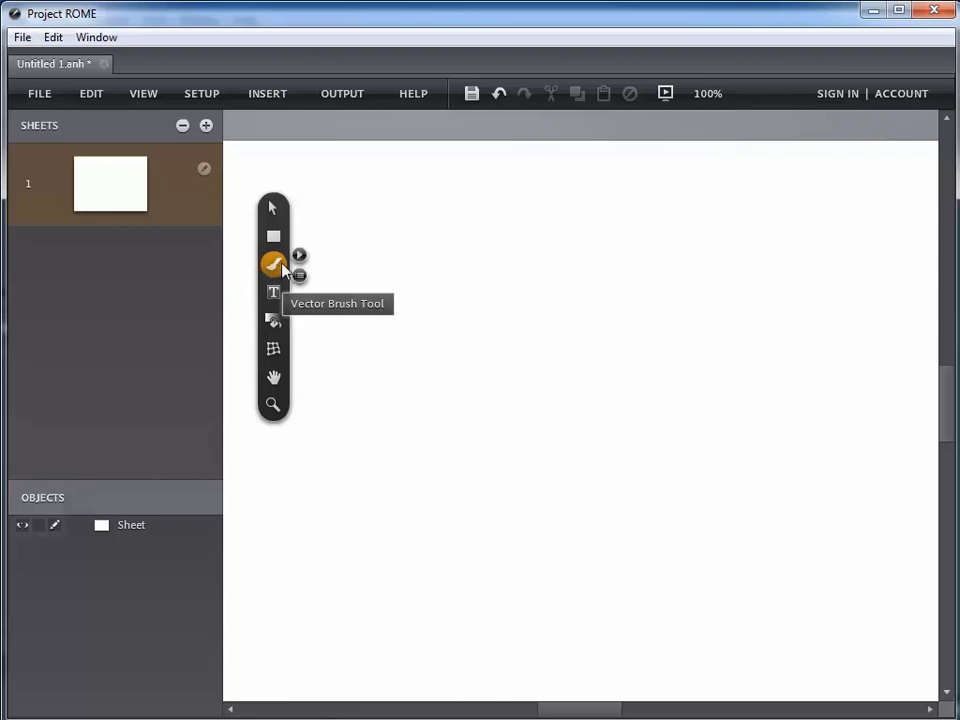
left_click(299, 255)
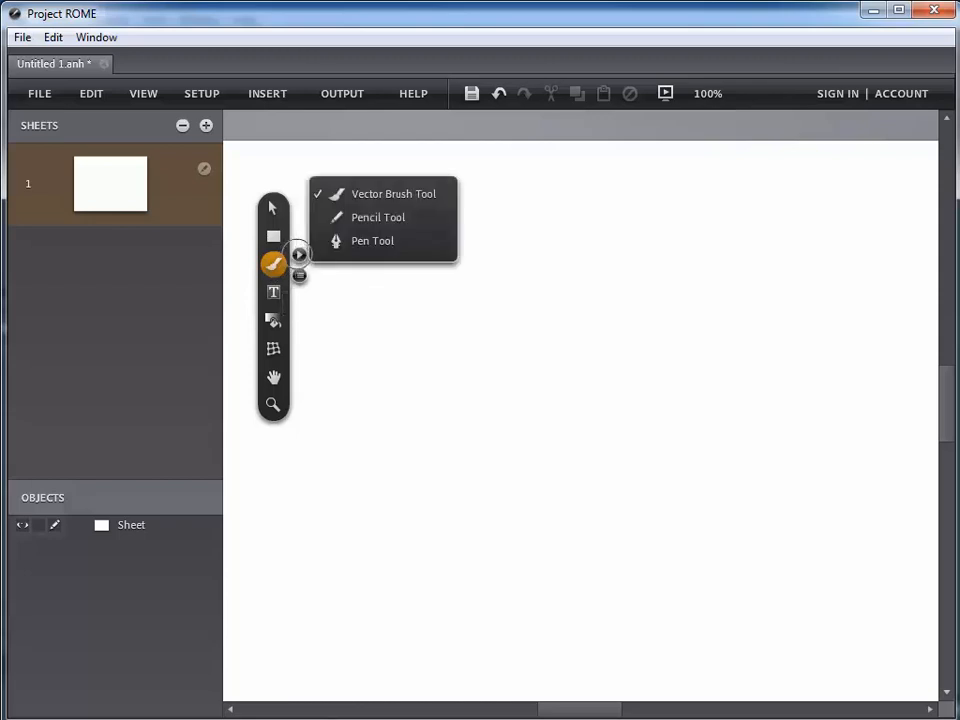
left_click(299, 277)
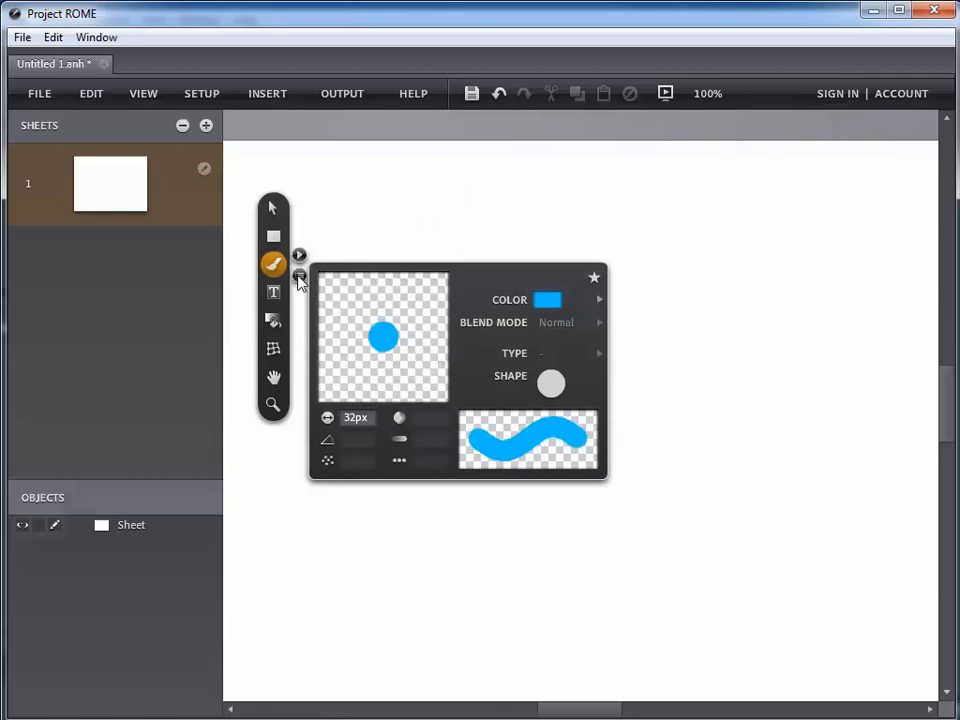
left_click(299, 255)
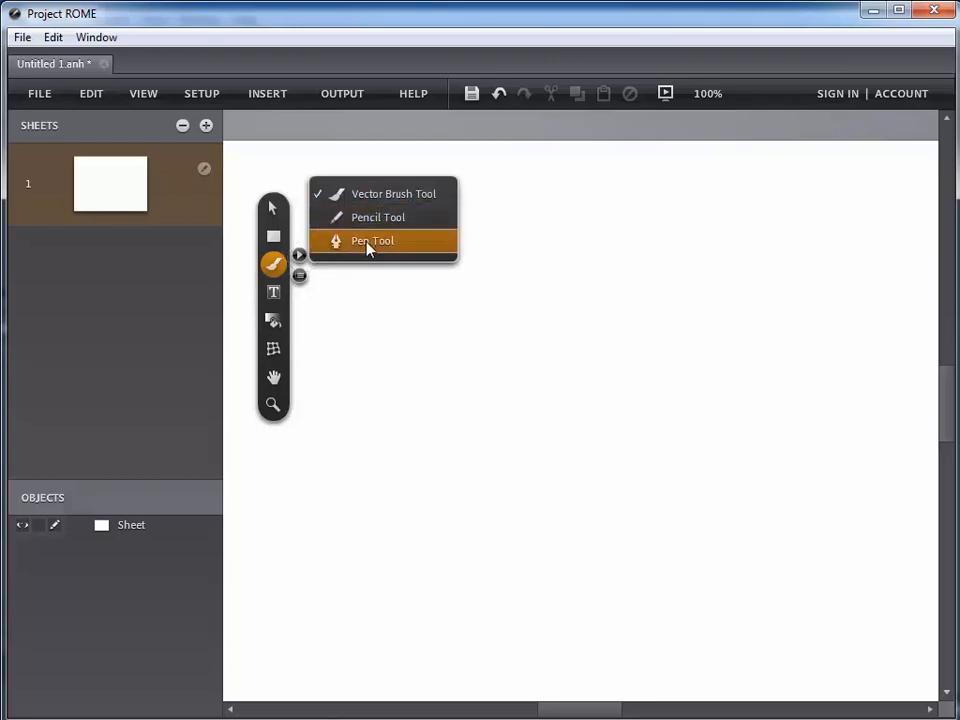
- Set the vector brush color to green and its shape to the star
left_click(299, 276)
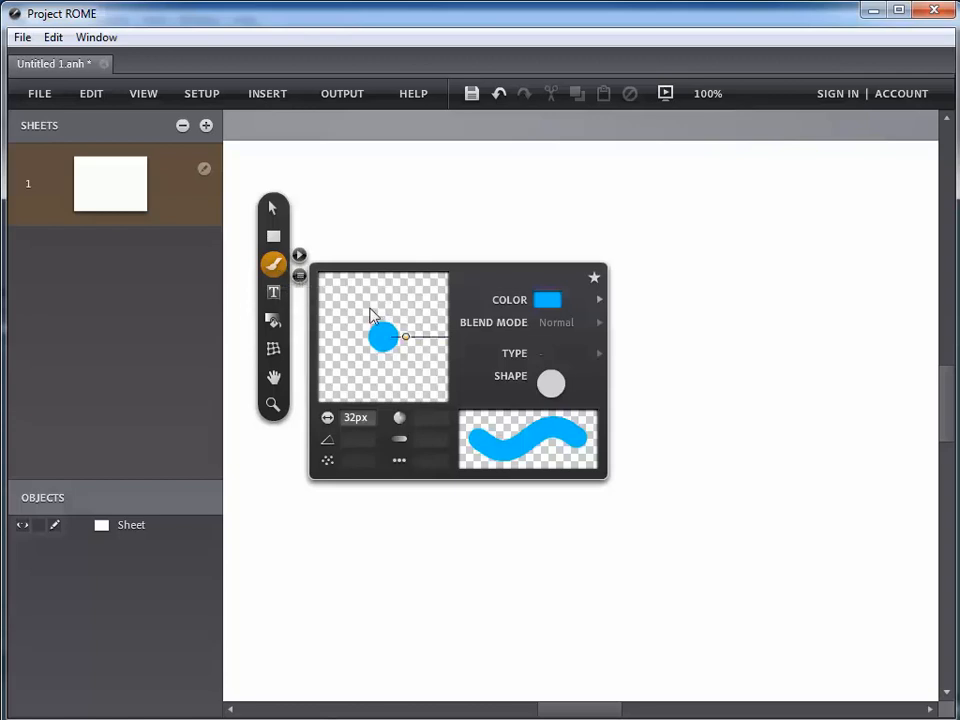
left_click(551, 385)
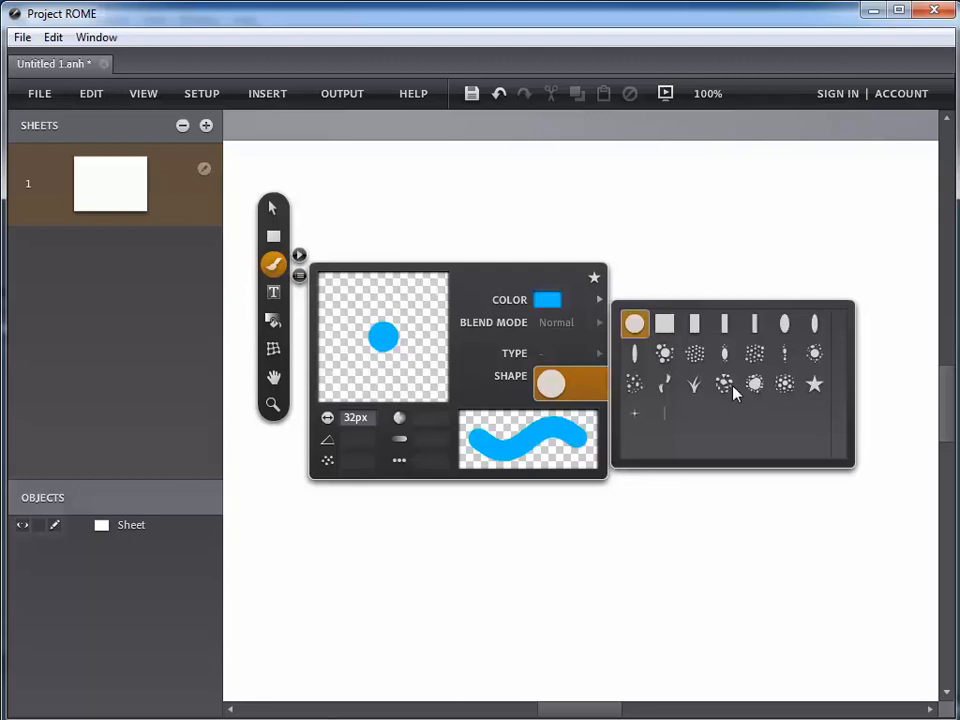
left_click(786, 386)
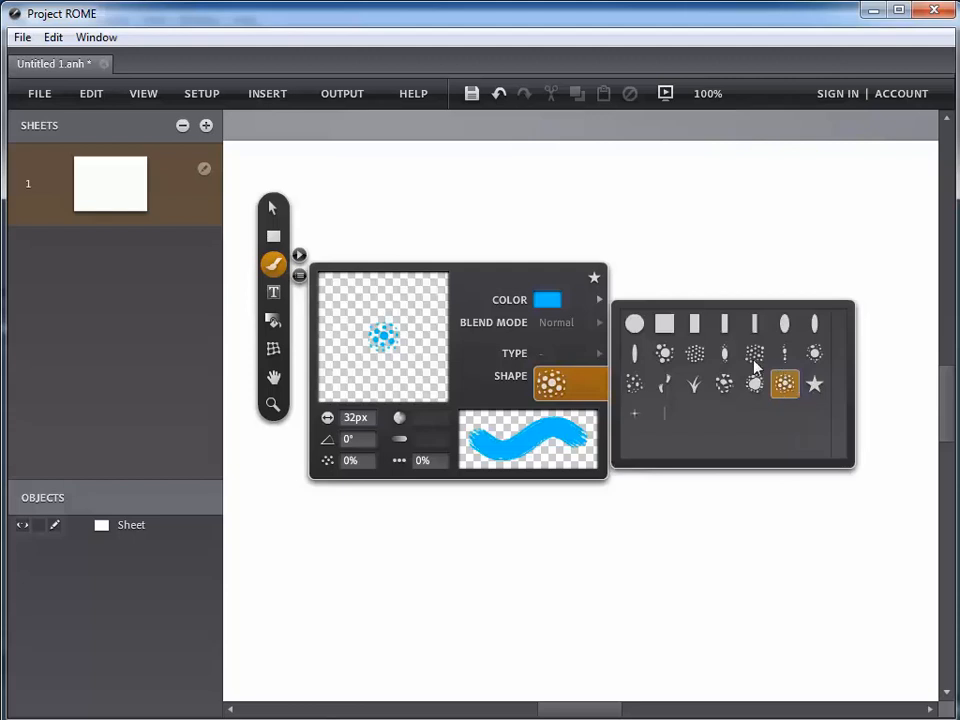
left_click(556, 301)
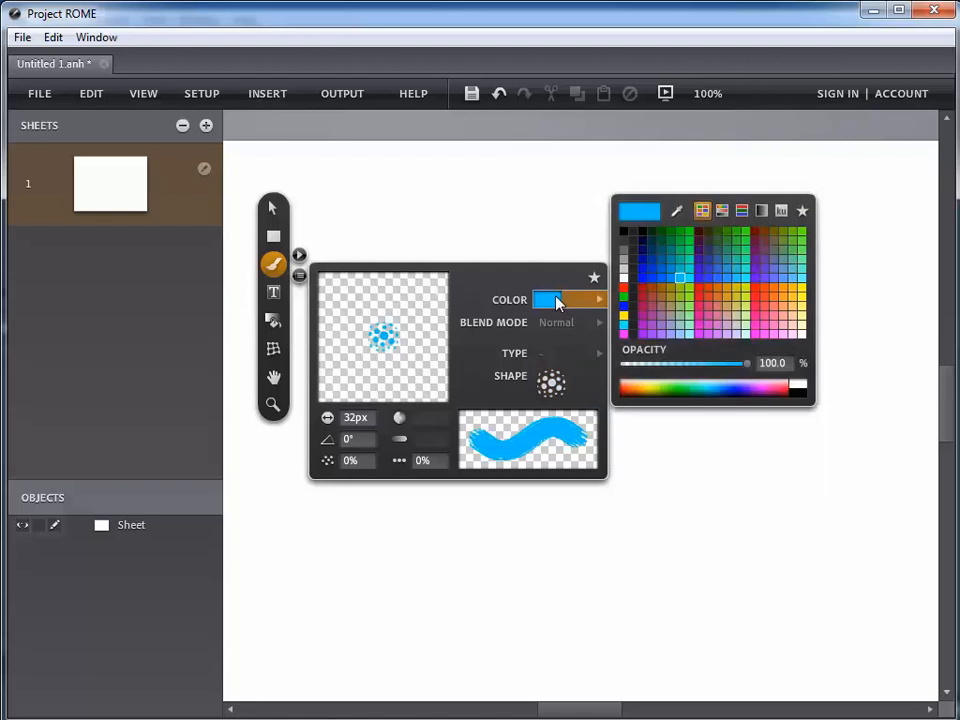
left_click(680, 239)
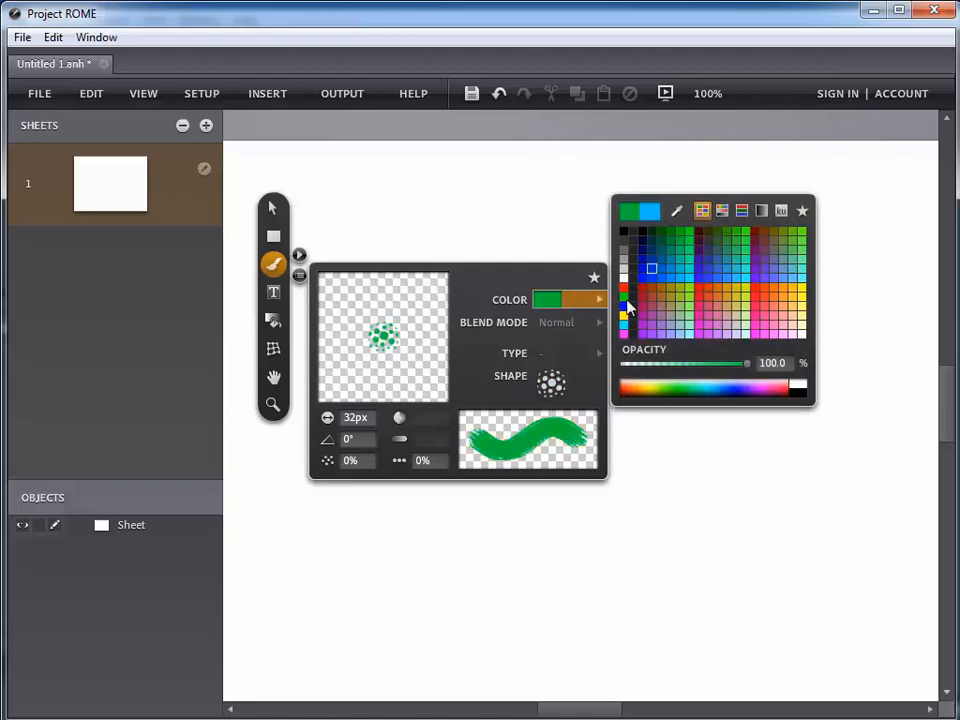
left_click(556, 382)
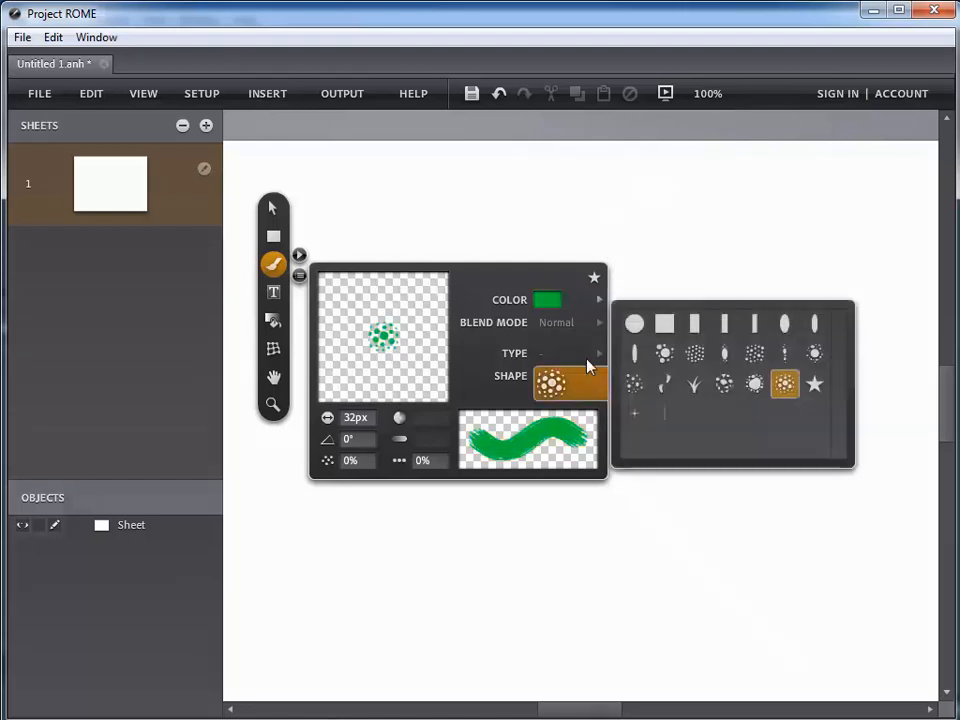
left_click(815, 386)
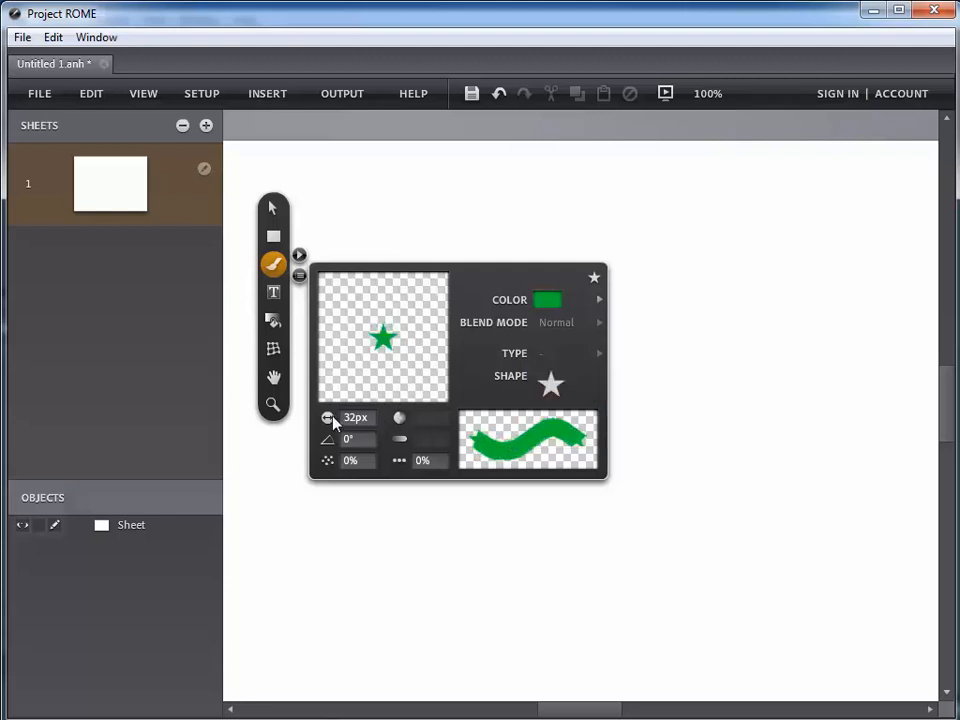
- Set the star brush size to 12 px and its angle to 124°
double_click(364, 417)
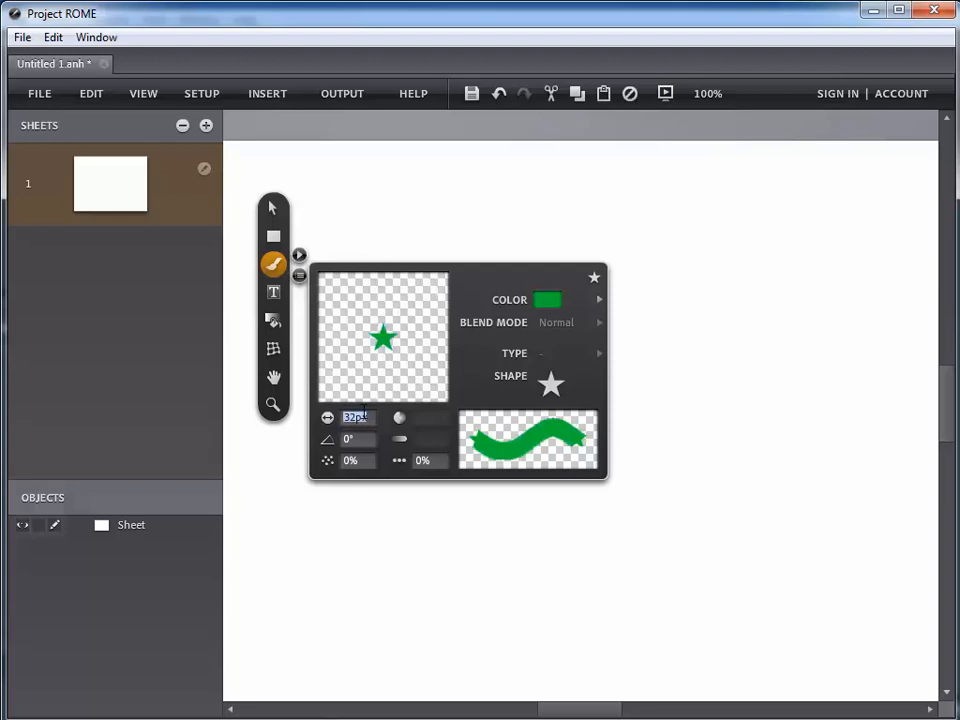
type("12")
left_click(355, 441)
left_click(355, 441)
left_click_drag(355, 438, 334, 438)
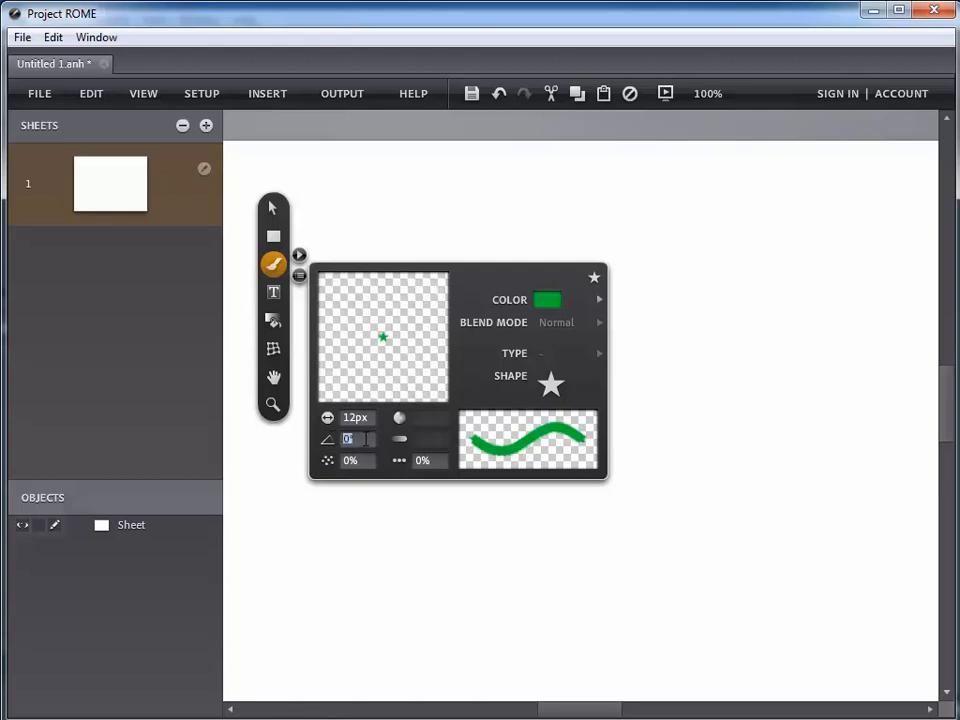
type("124")
key("Tab")
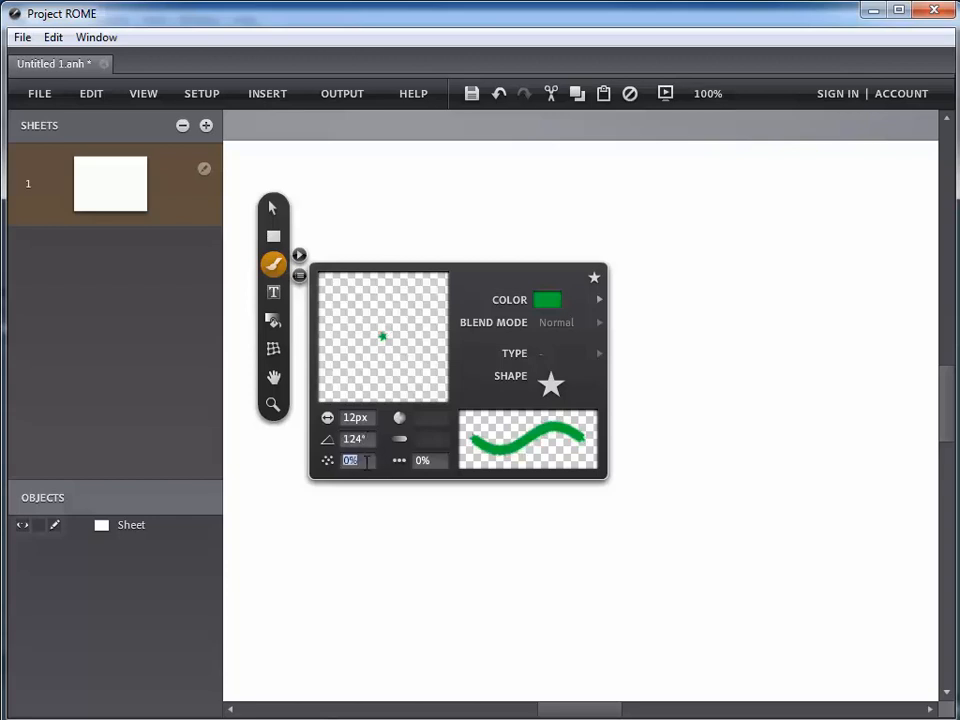
- Try to set the star brush's scatter to 45%, and close the brush settings
type("45")
key("Tab")
double_click(356, 420)
double_click(373, 439)
double_click(373, 460)
left_click(365, 431)
left_click(373, 460)
left_click(299, 255)
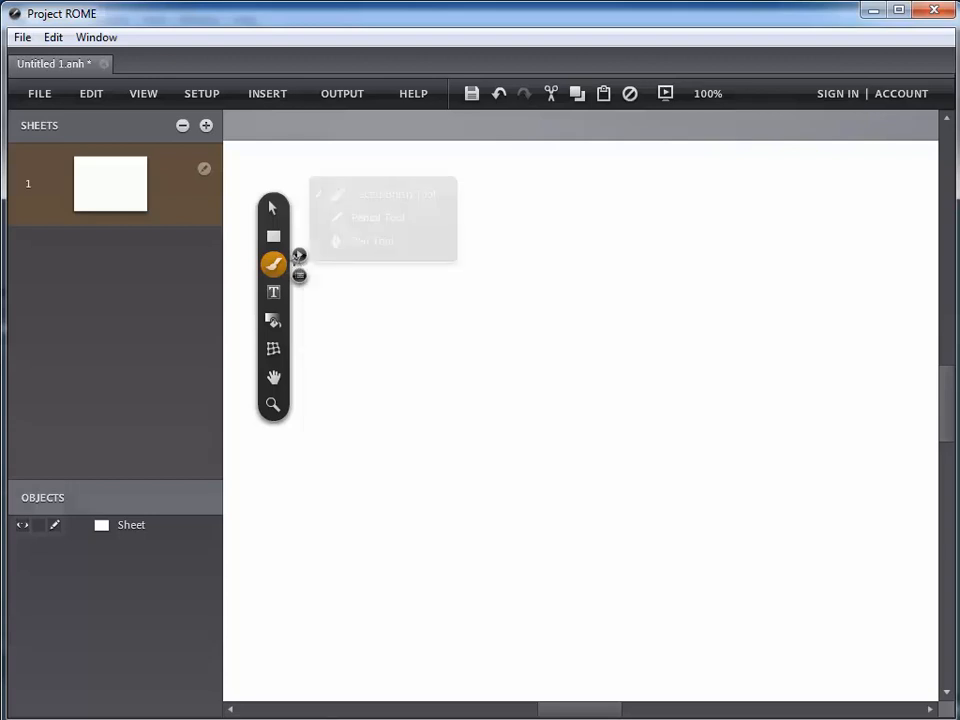
- Paint several freehand curves and two single star stamps across the sheet with the green star brush
mouse_move(386, 289)
left_mouse_down()
mouse_move(417, 262)
mouse_move(491, 236)
mouse_move(515, 292)
mouse_move(579, 264)
left_mouse_up()
left_click(491, 345)
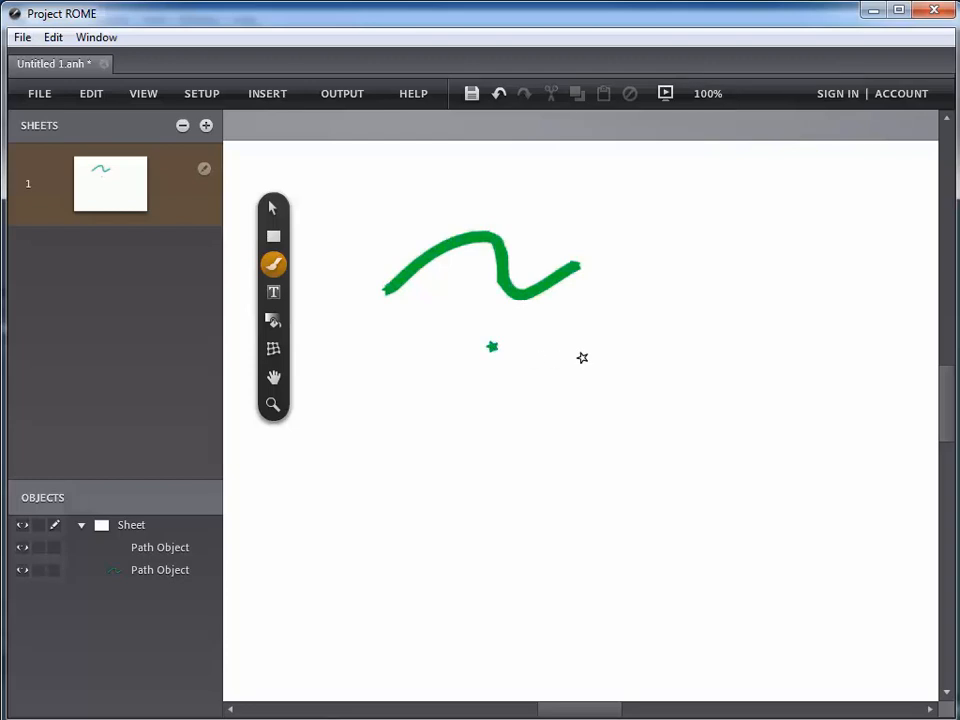
left_click(583, 358)
left_click_drag(656, 306, 657, 445)
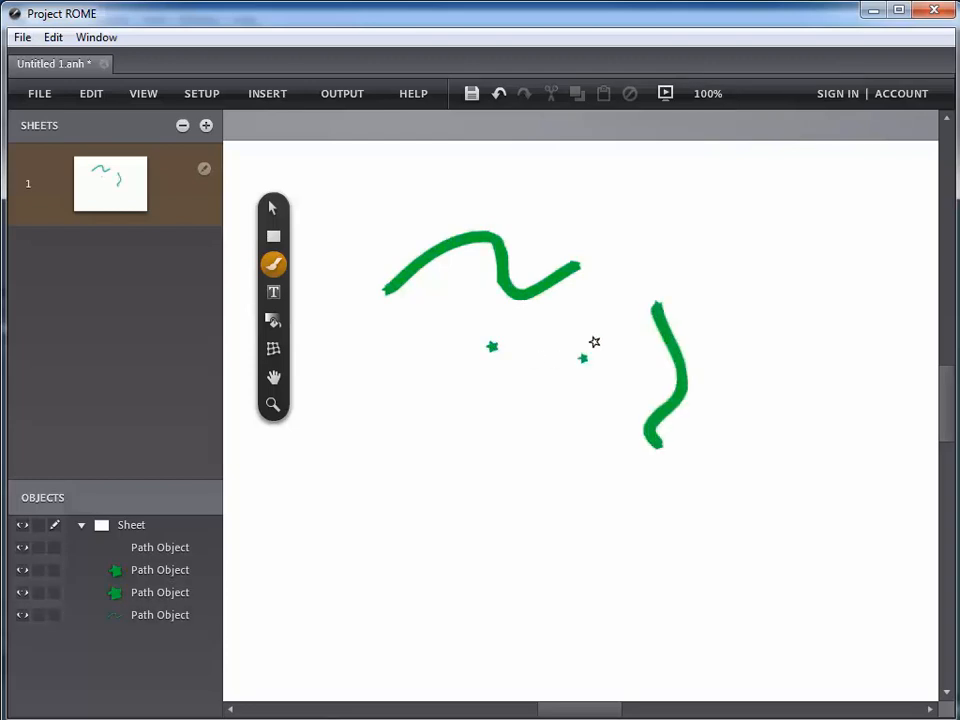
mouse_move(634, 262)
left_mouse_down()
mouse_move(541, 338)
mouse_move(508, 380)
mouse_move(566, 478)
left_mouse_up()
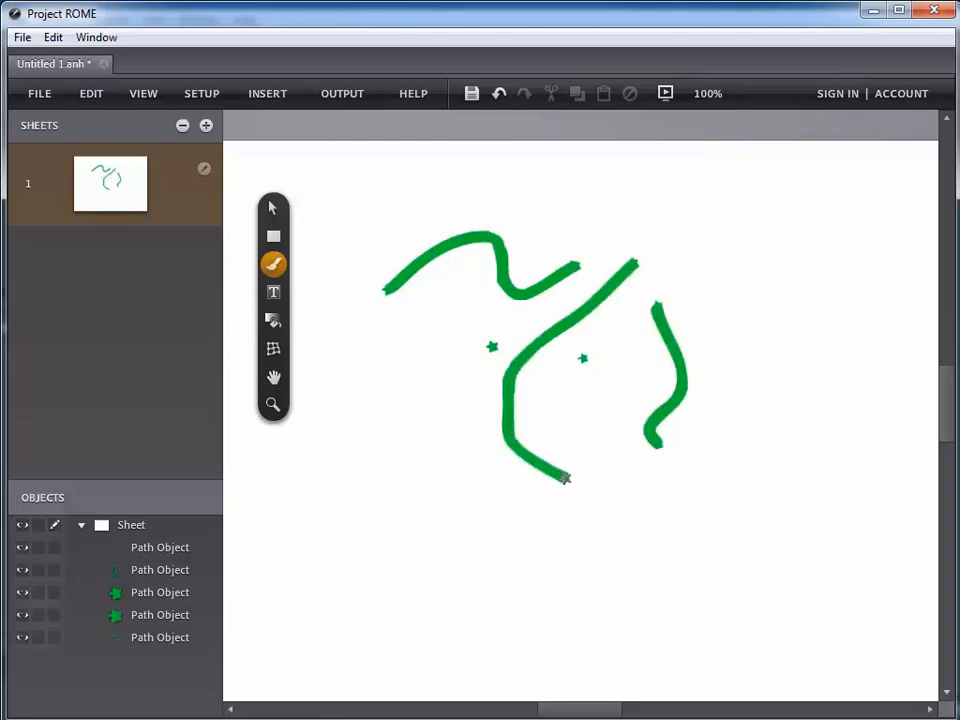
mouse_move(399, 359)
left_mouse_down()
mouse_move(417, 400)
mouse_move(411, 455)
mouse_move(452, 508)
left_mouse_up()
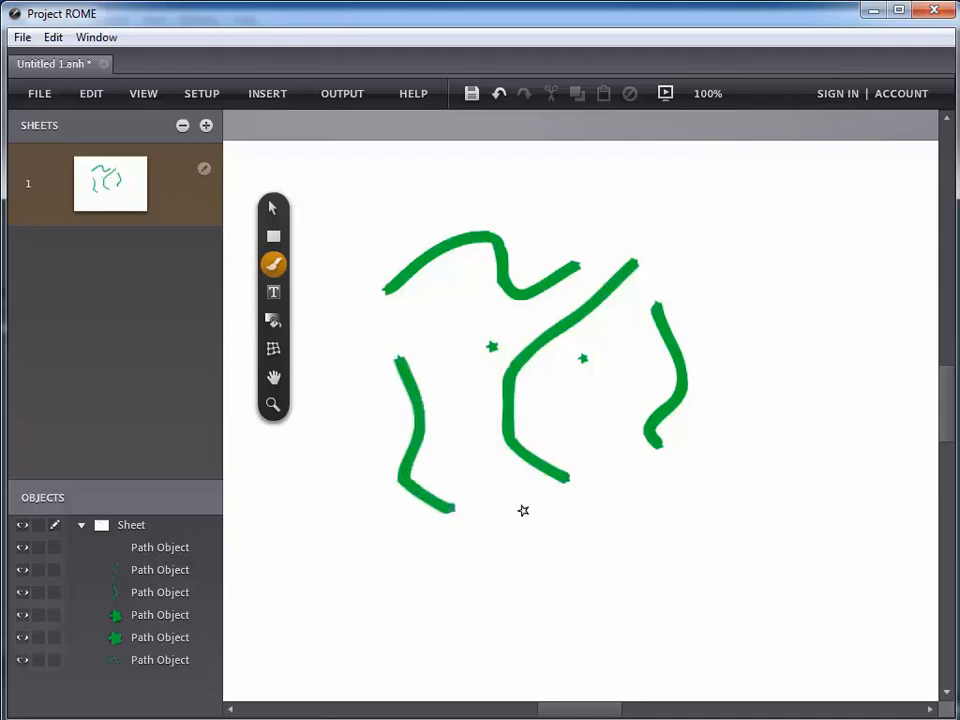
left_click_drag(383, 325, 456, 312)
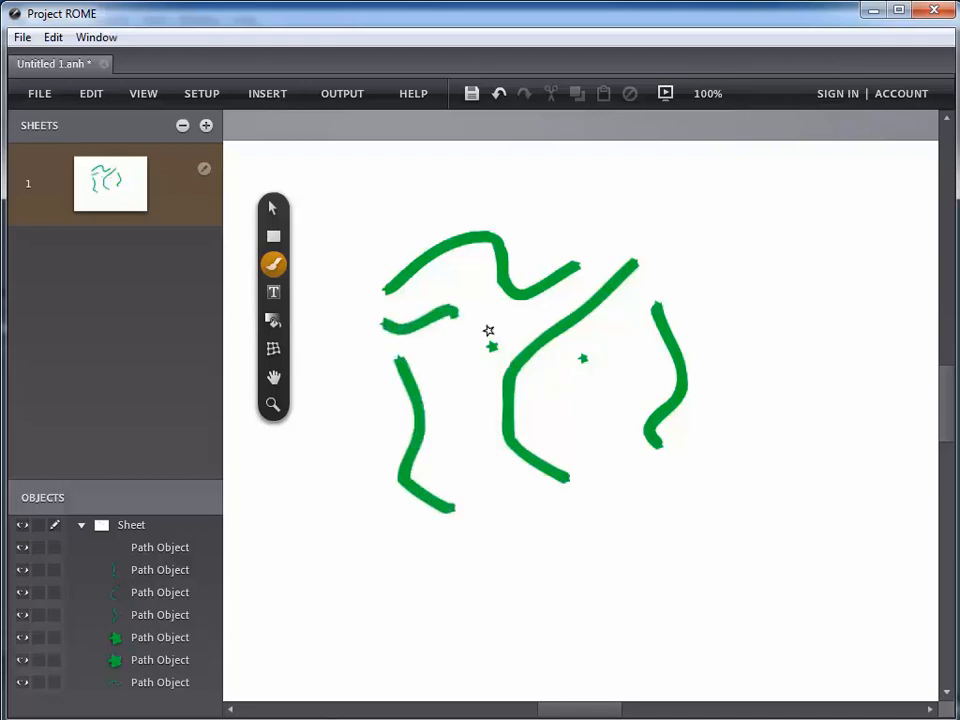
- Select all the green star brush strokes on the sheet and delete them
left_click(274, 210)
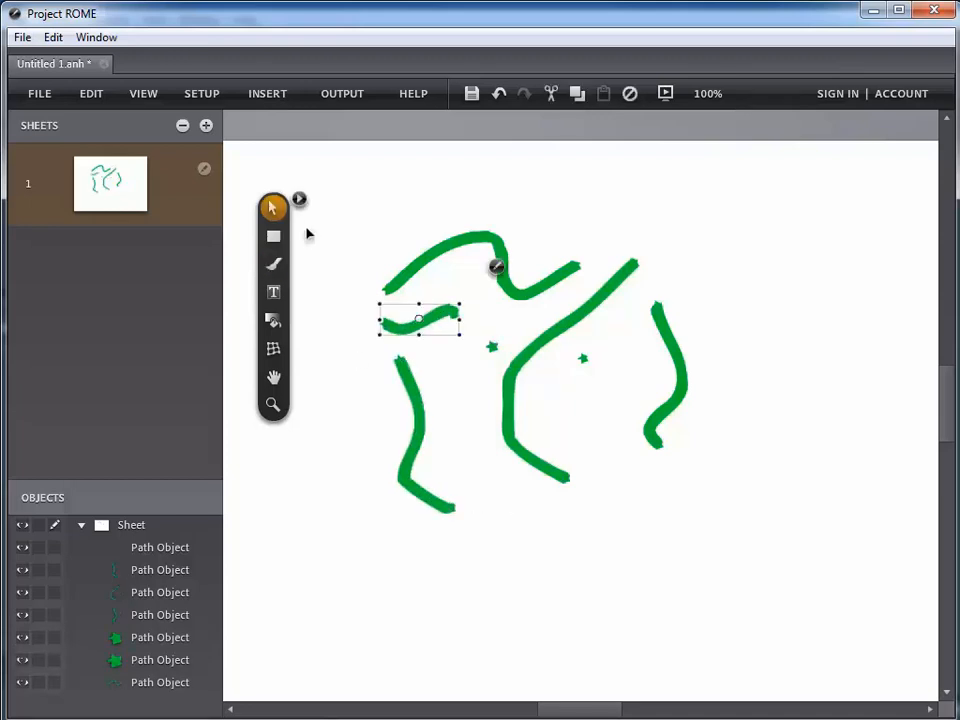
mouse_move(349, 188)
left_mouse_down()
mouse_move(420, 465)
mouse_move(741, 553)
left_mouse_up()
key("Delete")
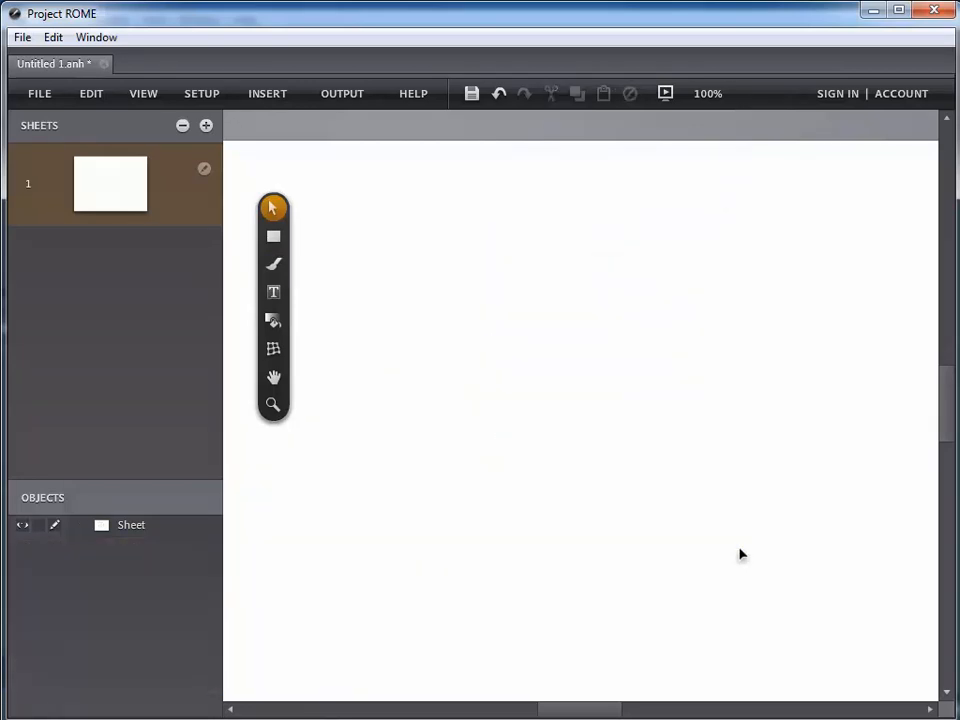
- Return to the Vector Brush tool and give it the scattered-dots shape with a 0° angle
mouse_move(282, 207)
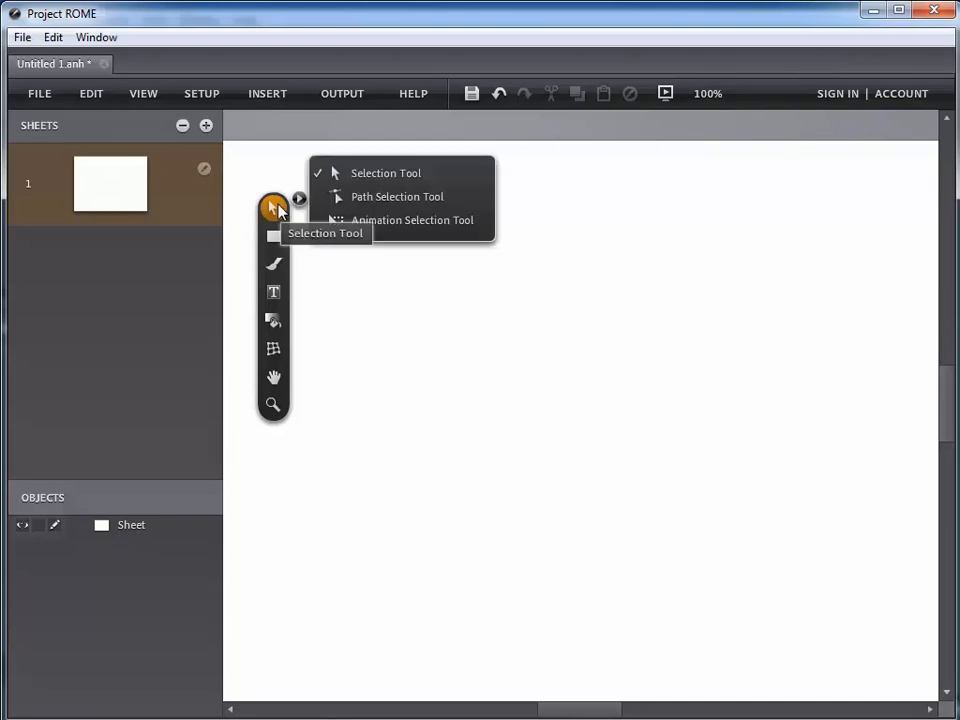
left_click(273, 268)
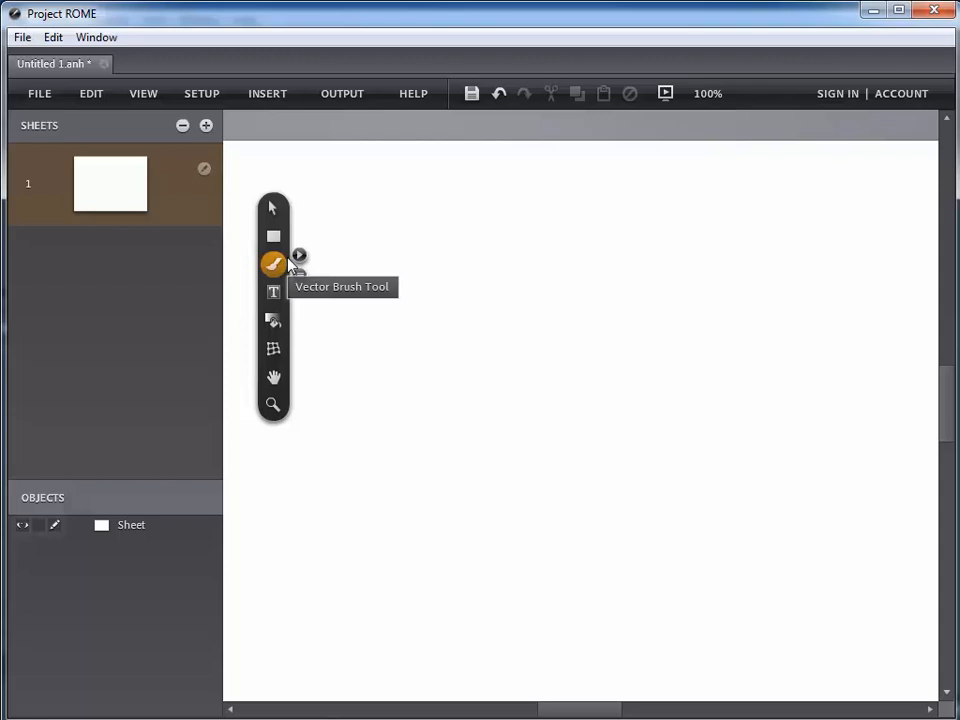
left_click(299, 274)
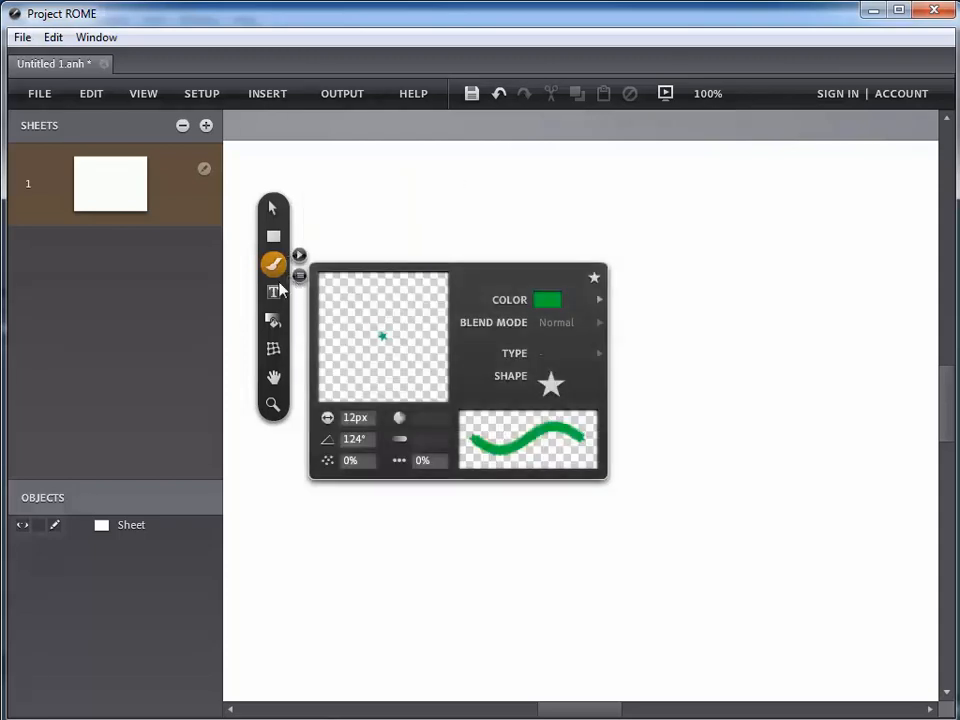
left_click(589, 377)
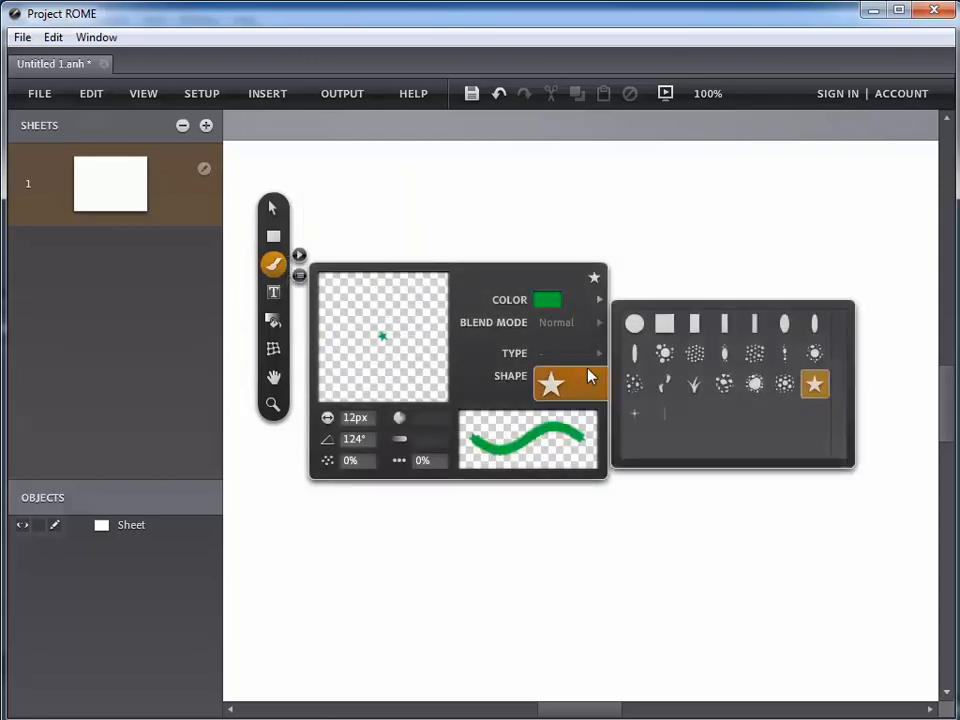
left_click(636, 385)
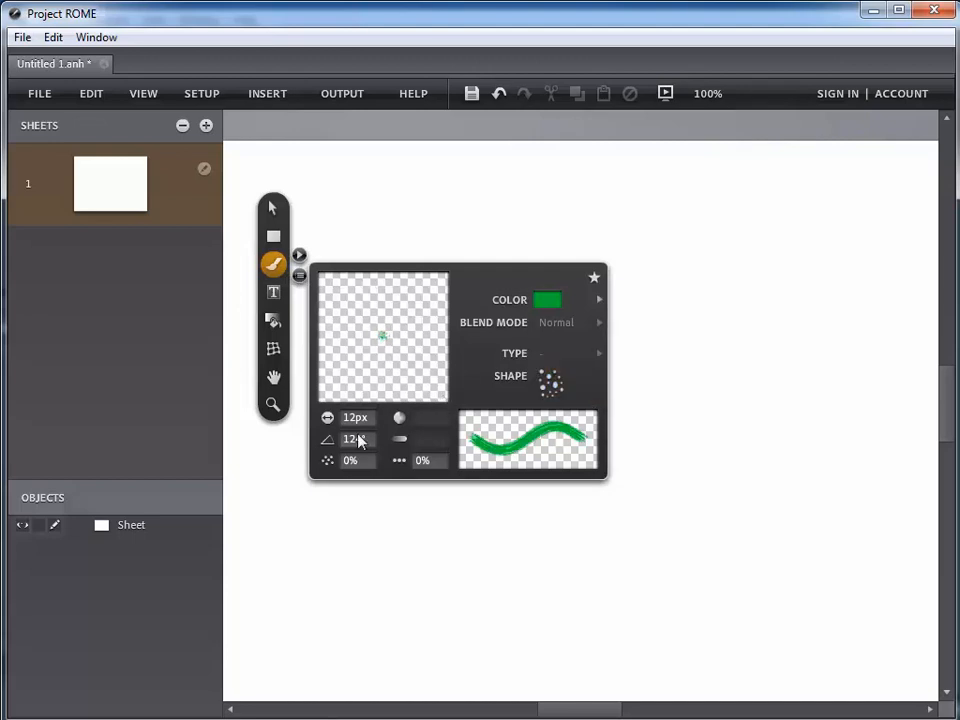
left_click(363, 441)
type("0")
- Try to set the dotted brush's scatter to 124%
left_click(352, 461)
type("12")
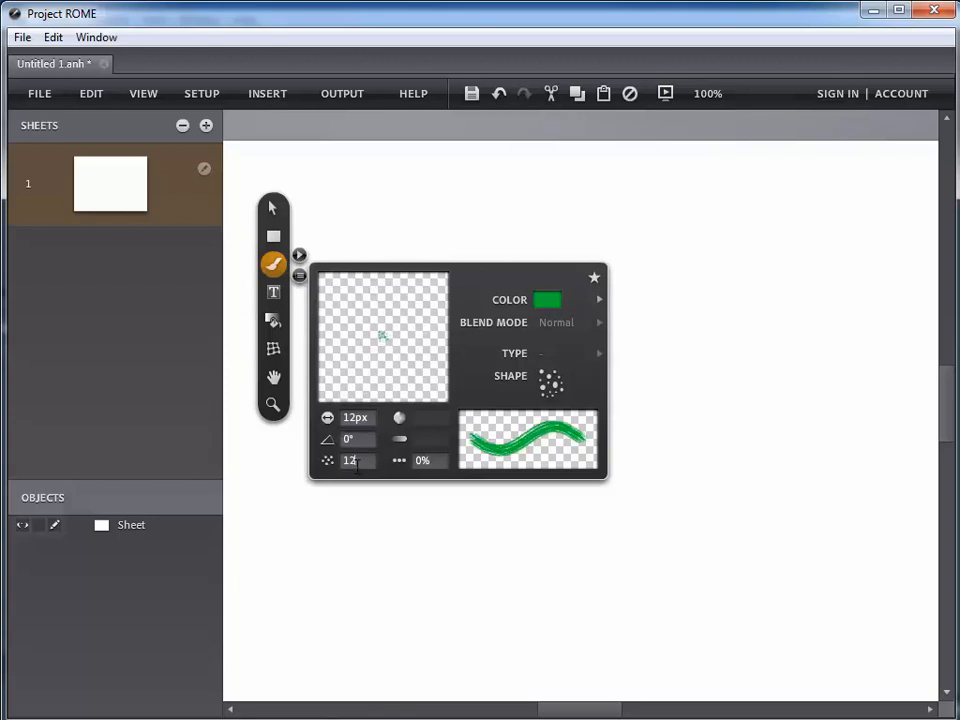
type("4")
left_click(425, 461)
- Enlarge and rotate the dotted brush tip in its preview to 96 px and 40°
left_click(572, 383)
mouse_move(374, 368)
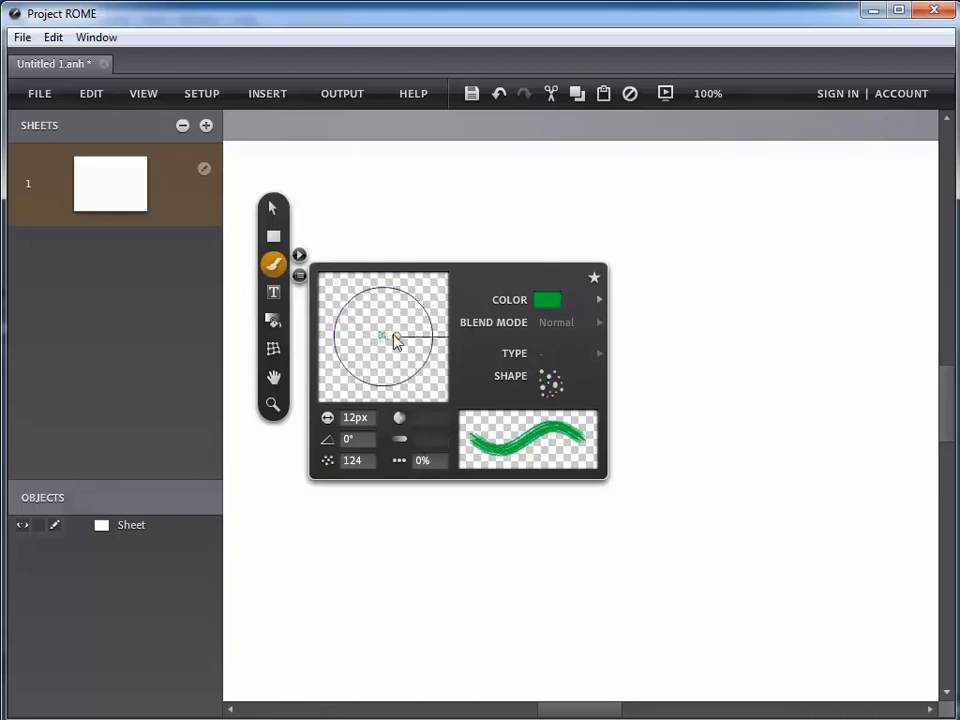
mouse_move(397, 340)
left_mouse_down()
mouse_move(426, 364)
mouse_move(435, 364)
mouse_move(431, 347)
mouse_move(428, 368)
mouse_move(407, 380)
mouse_move(424, 371)
mouse_move(412, 377)
mouse_move(432, 348)
mouse_move(418, 385)
mouse_move(431, 339)
mouse_move(398, 345)
mouse_move(436, 345)
left_mouse_up()
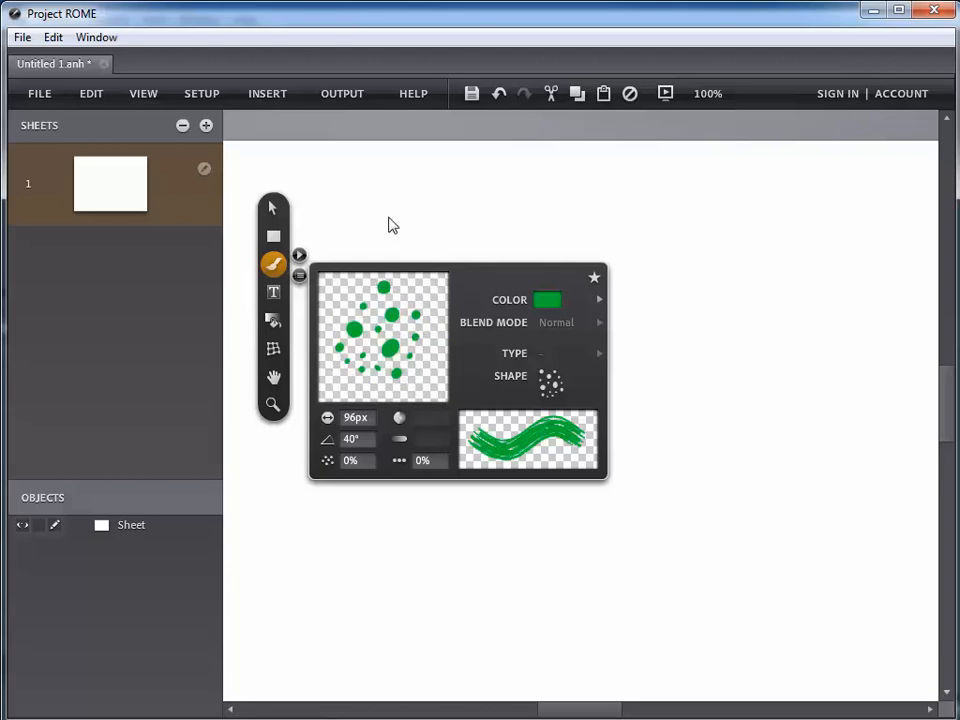
- Paint several broad green strokes and one single dotted stamp across the sheet with the dotted brush
mouse_move(390, 223)
left_mouse_down()
mouse_move(388, 165)
mouse_move(395, 240)
mouse_move(472, 301)
mouse_move(500, 289)
left_mouse_up()
left_click_drag(500, 236, 522, 227)
left_click_drag(602, 286, 624, 294)
left_click(734, 262)
mouse_move(752, 371)
left_mouse_down()
mouse_move(719, 445)
mouse_move(683, 447)
left_mouse_up()
left_click_drag(510, 475, 493, 439)
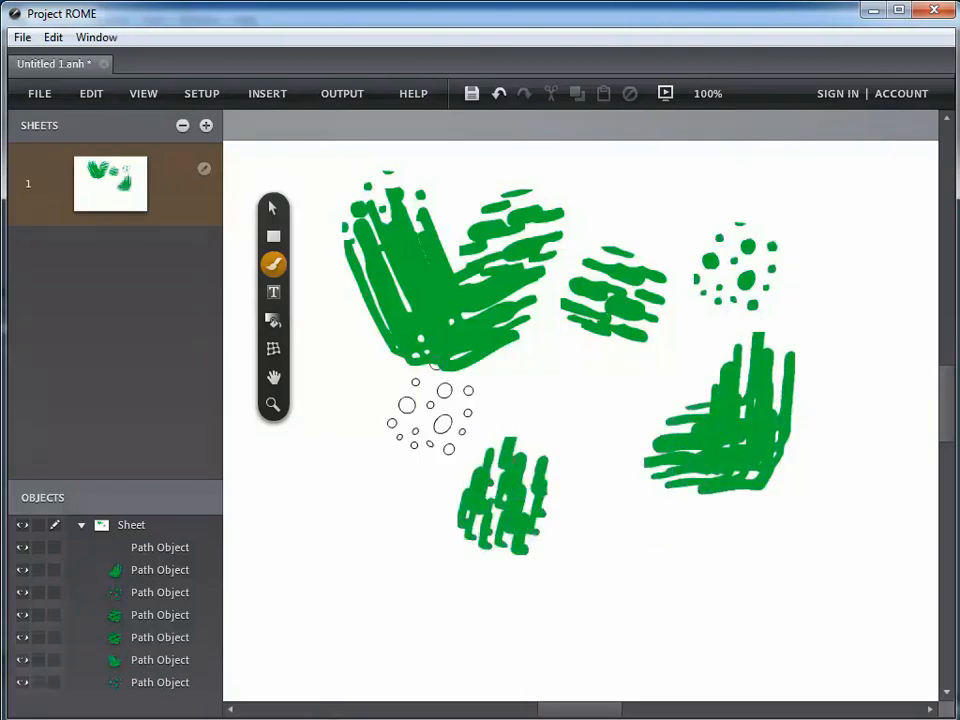
mouse_move(407, 407)
left_mouse_down()
mouse_move(486, 472)
mouse_move(510, 430)
left_mouse_up()
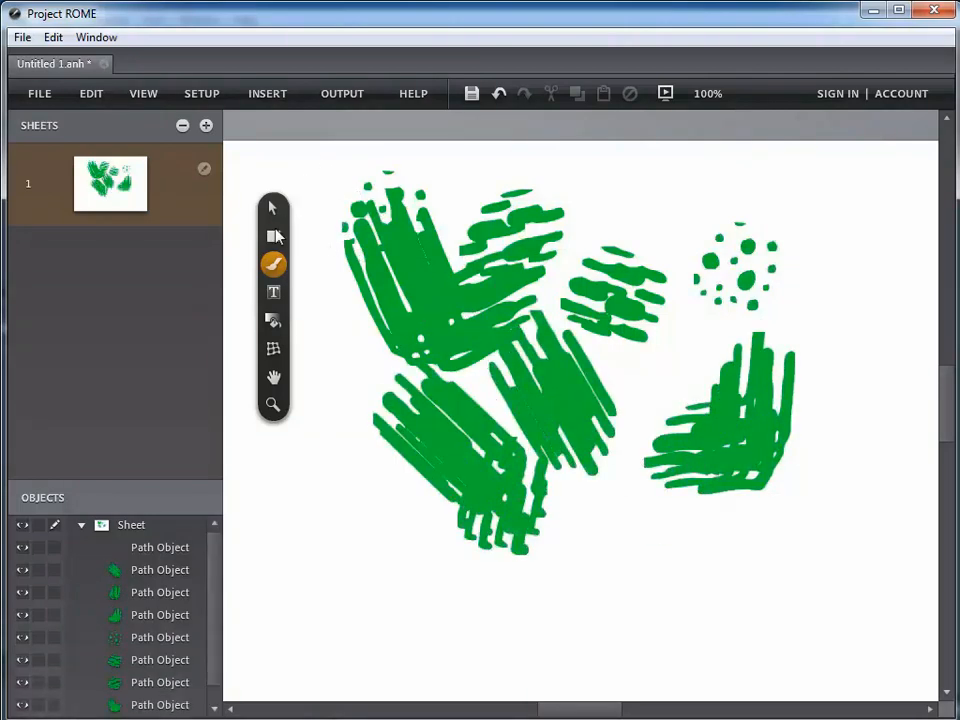
- Select all the dotted brush strokes on the sheet and delete them
left_click(273, 209)
left_click(328, 172)
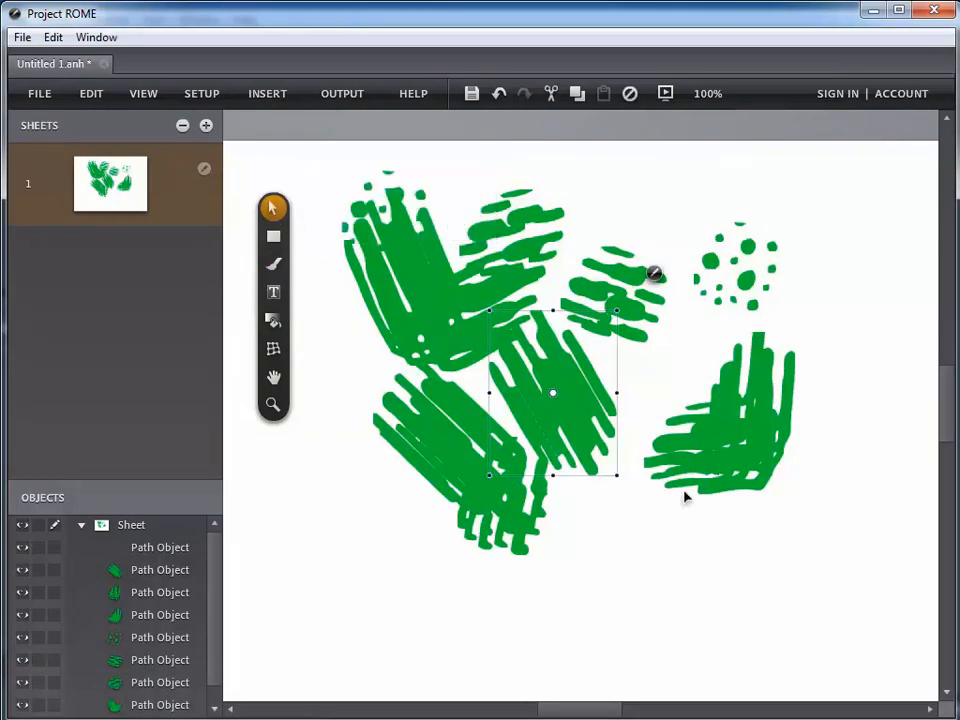
mouse_move(836, 617)
left_mouse_down()
mouse_move(435, 279)
mouse_move(326, 167)
left_mouse_up()
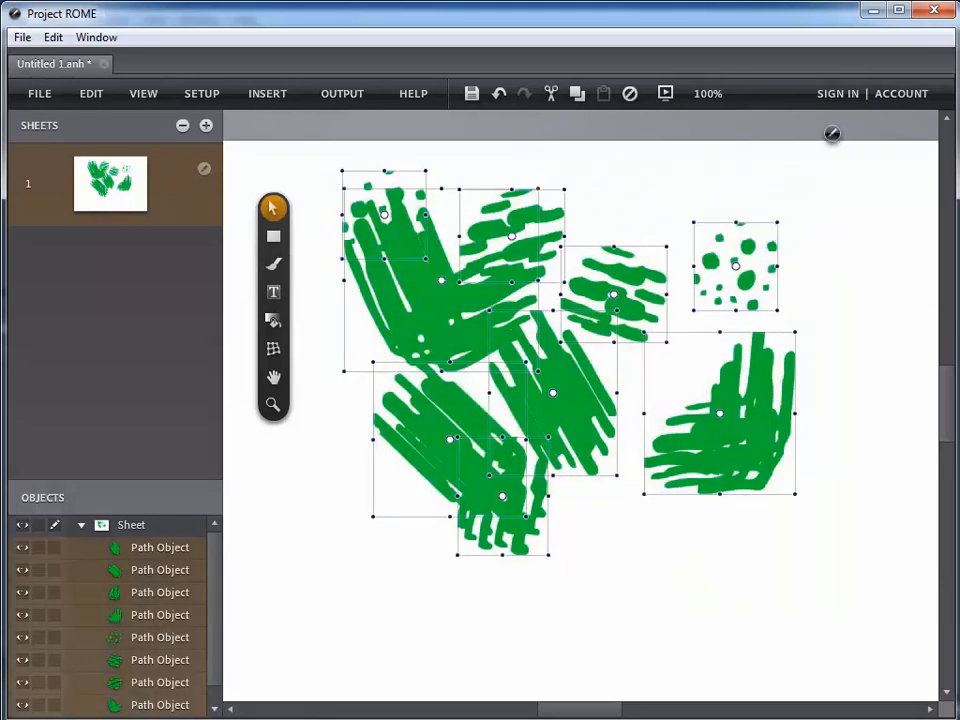
key("Delete")
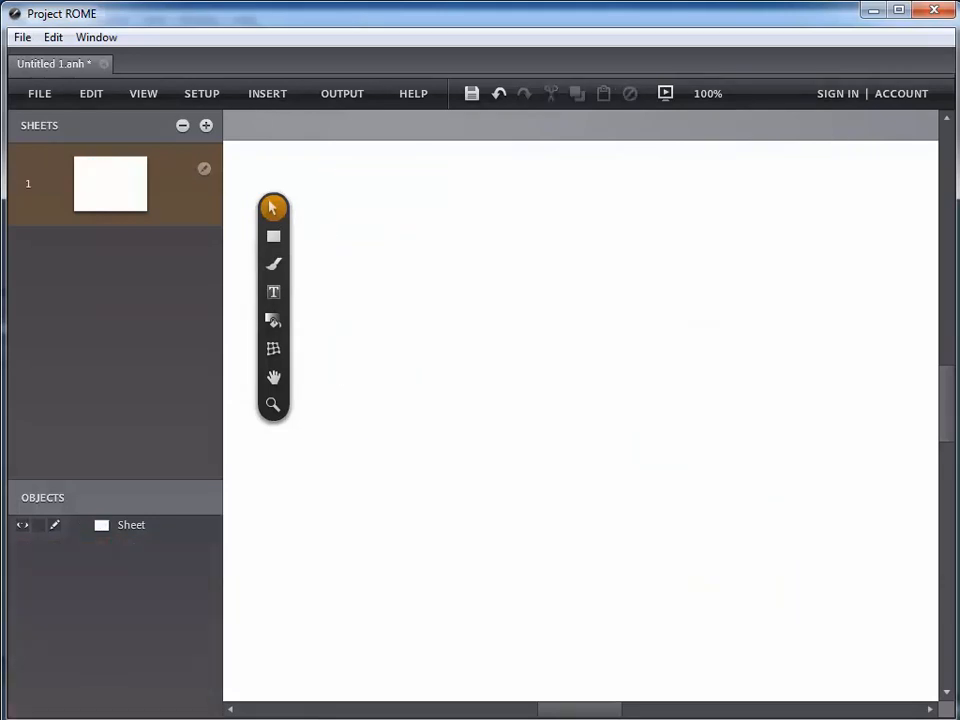
- Paint one winding green stroke across the sheet with the Vector Brush set to the solid round shape and a smaller size
left_click(274, 264)
left_click(299, 275)
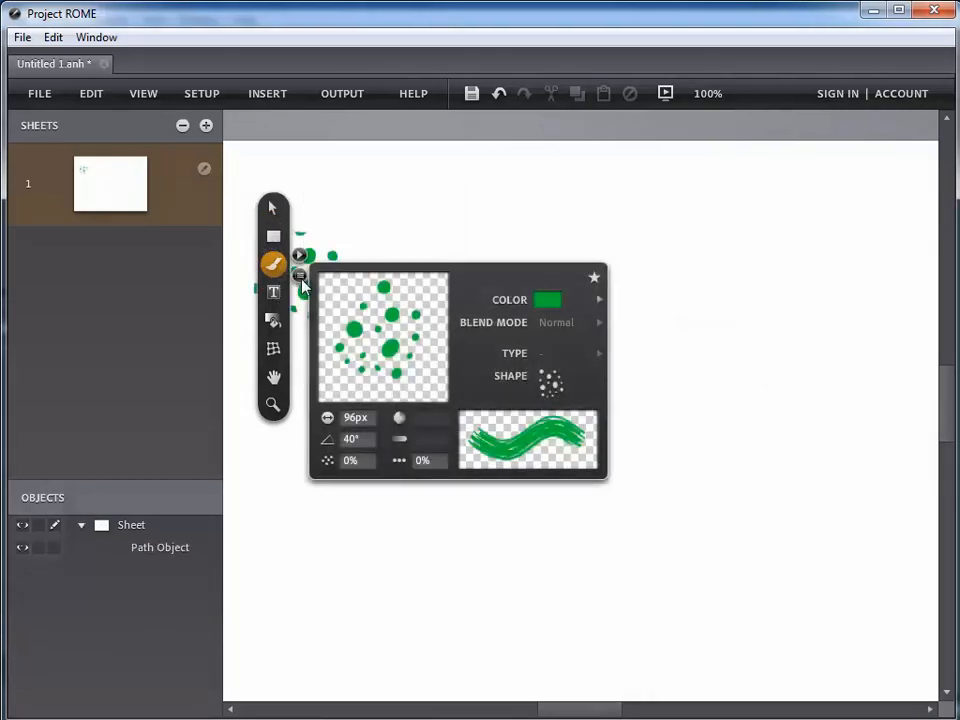
left_click(585, 378)
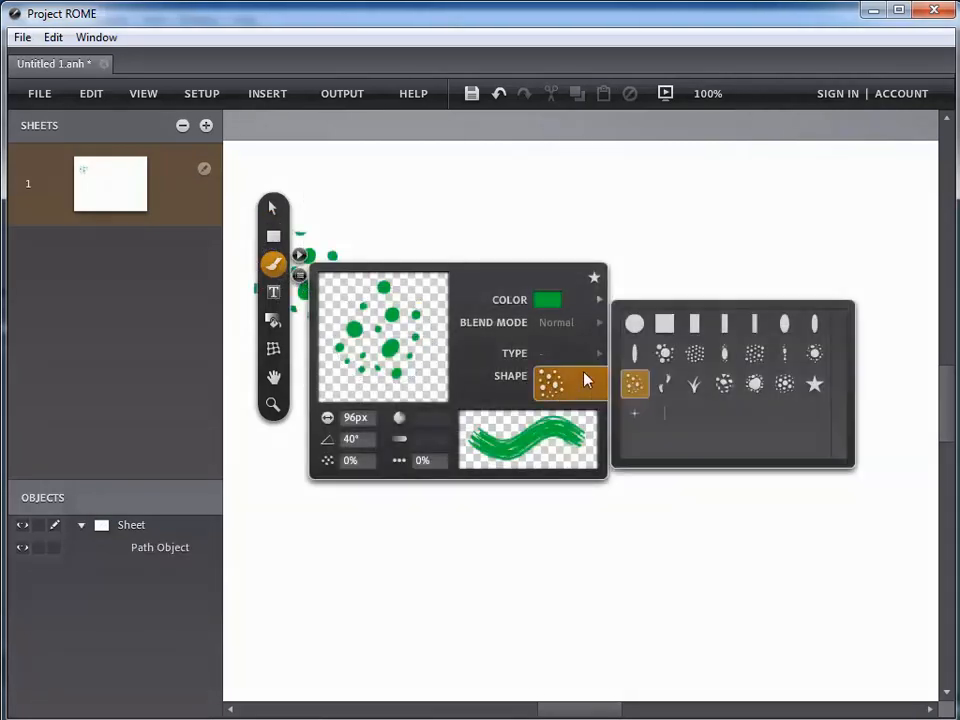
left_click(634, 324)
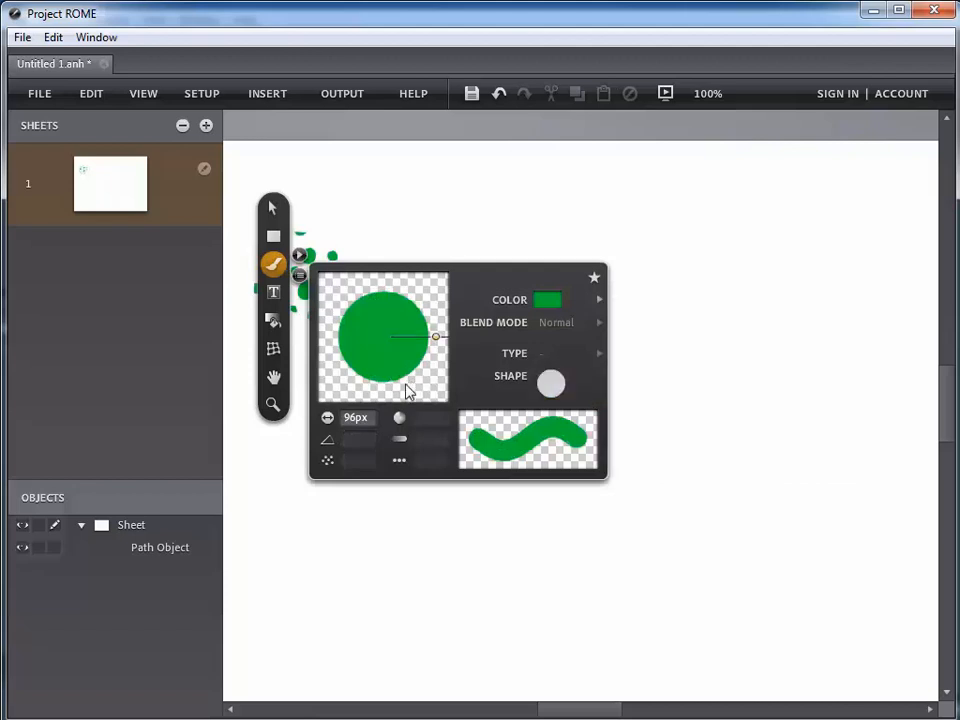
left_click_drag(435, 336, 404, 340)
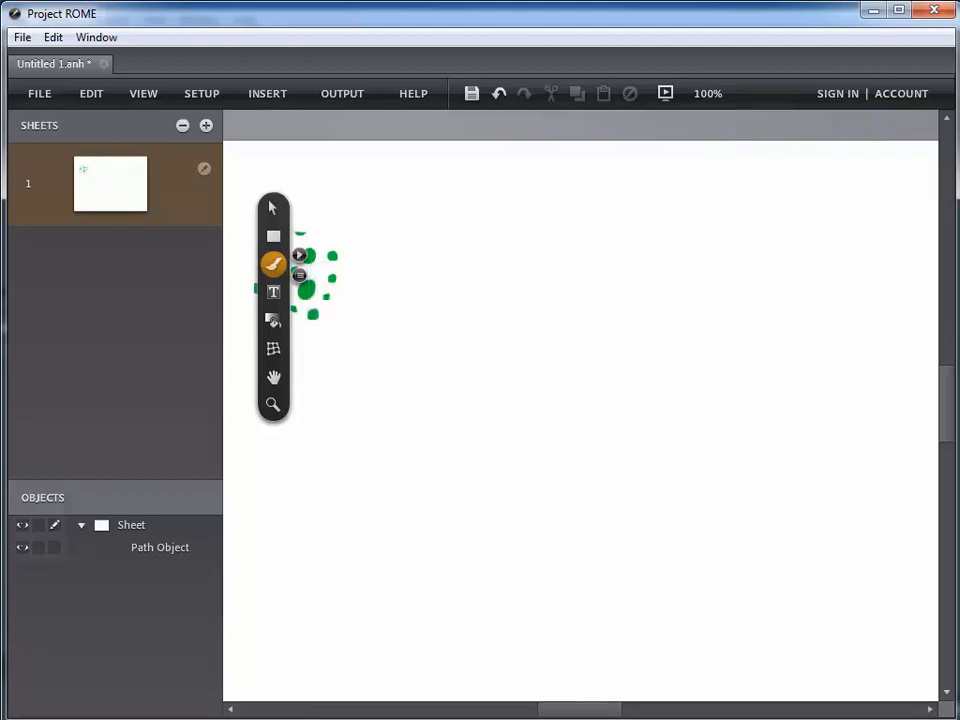
mouse_move(405, 221)
left_mouse_down()
mouse_move(605, 222)
mouse_move(660, 235)
mouse_move(728, 287)
mouse_move(778, 394)
left_mouse_up()
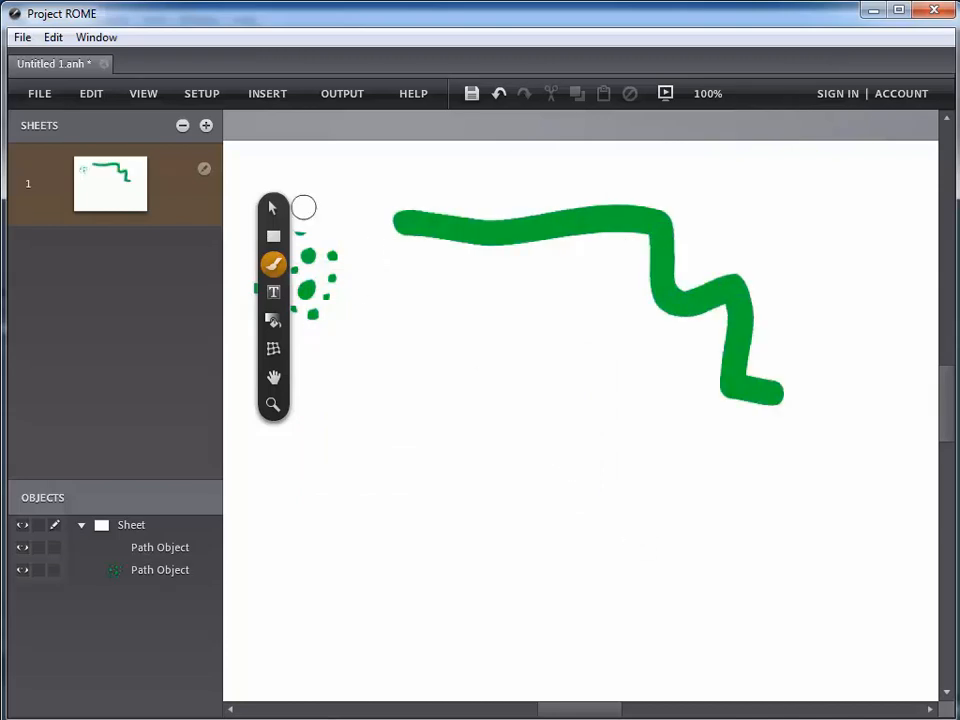
- Select the winding green stroke and delete it from the sheet
left_click_drag(273, 208, 380, 215)
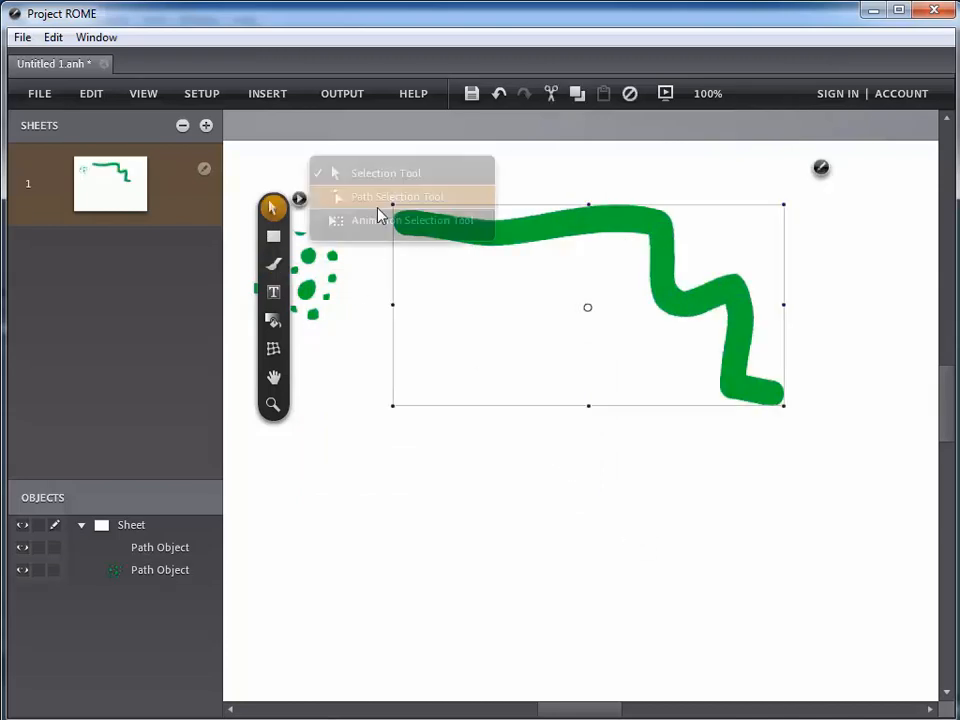
left_click(552, 284)
left_click(549, 236)
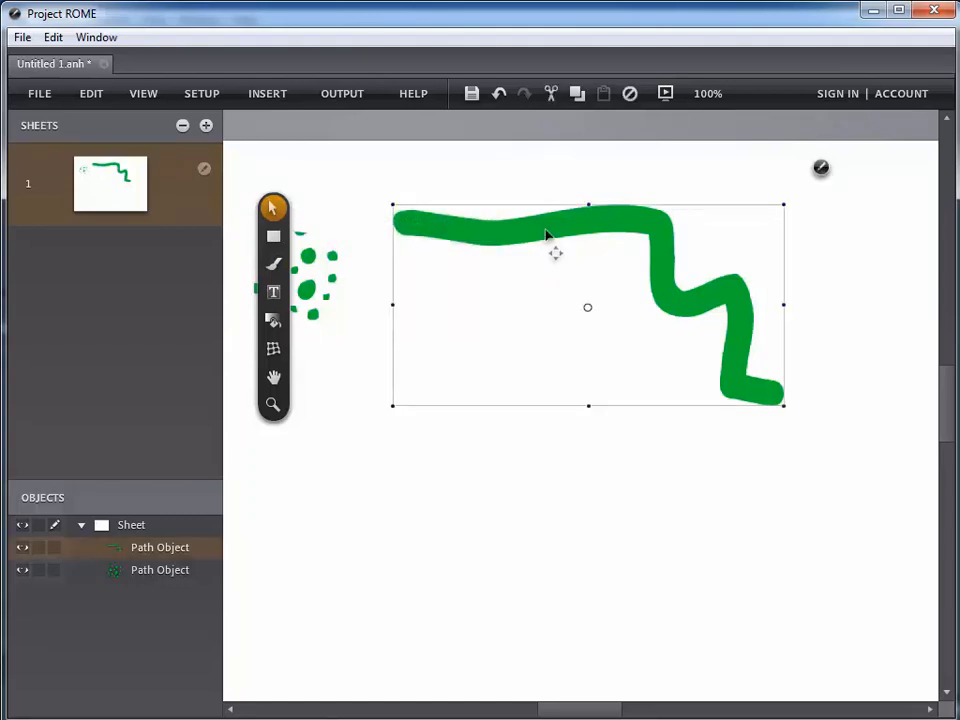
key("Delete")
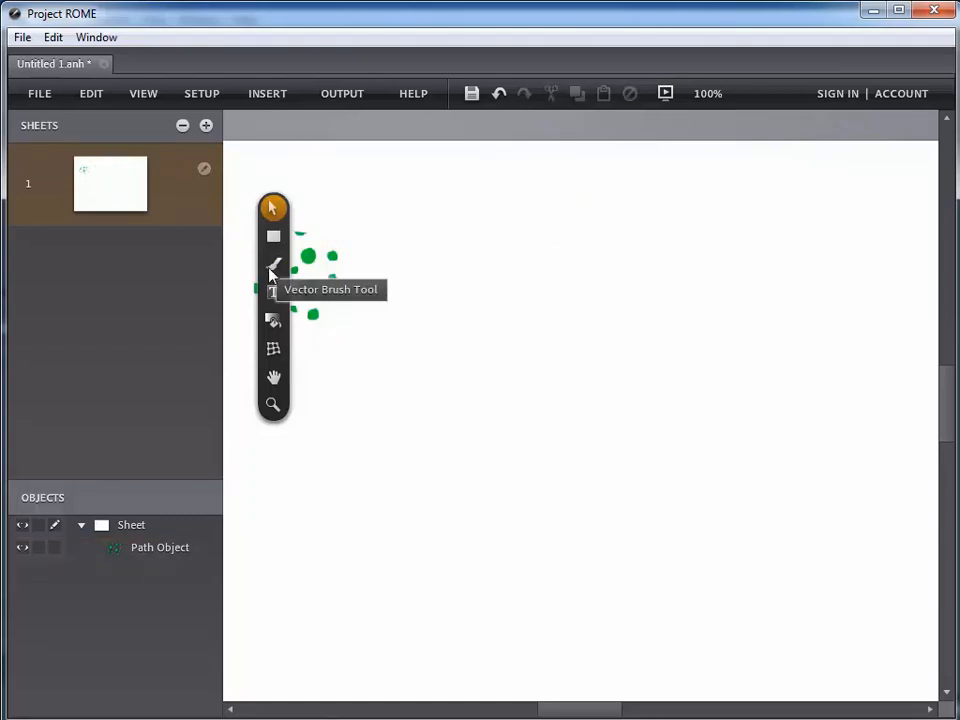
- Draw several freehand curves across the sheet with the Pencil tool, including a large rounded outline that almost closes on itself
left_click(272, 264)
left_click(298, 254)
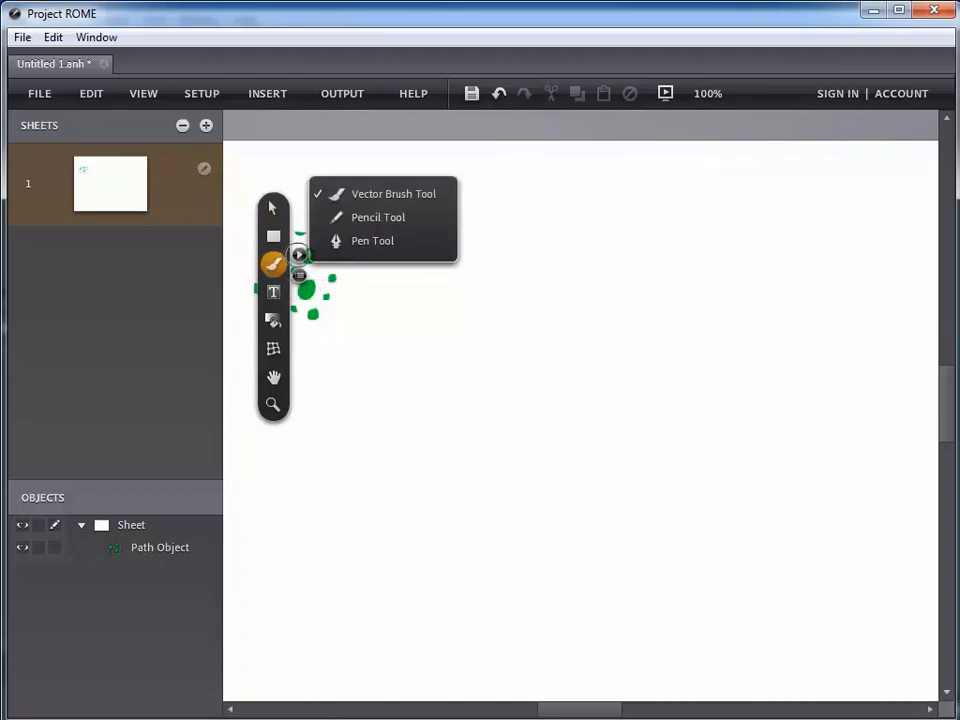
left_click(350, 220)
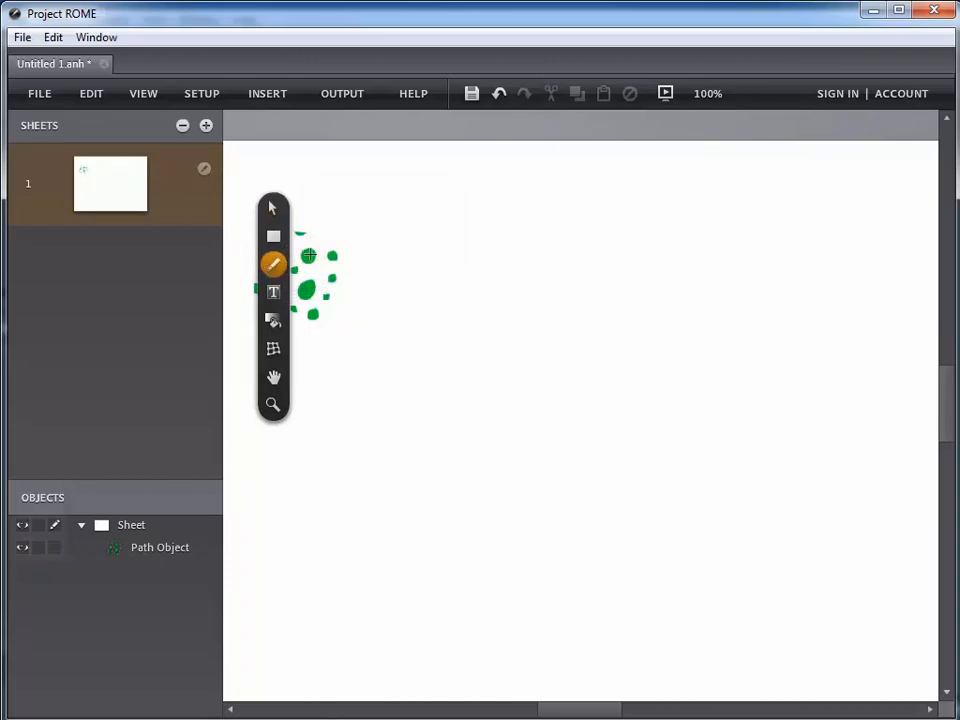
mouse_move(276, 261)
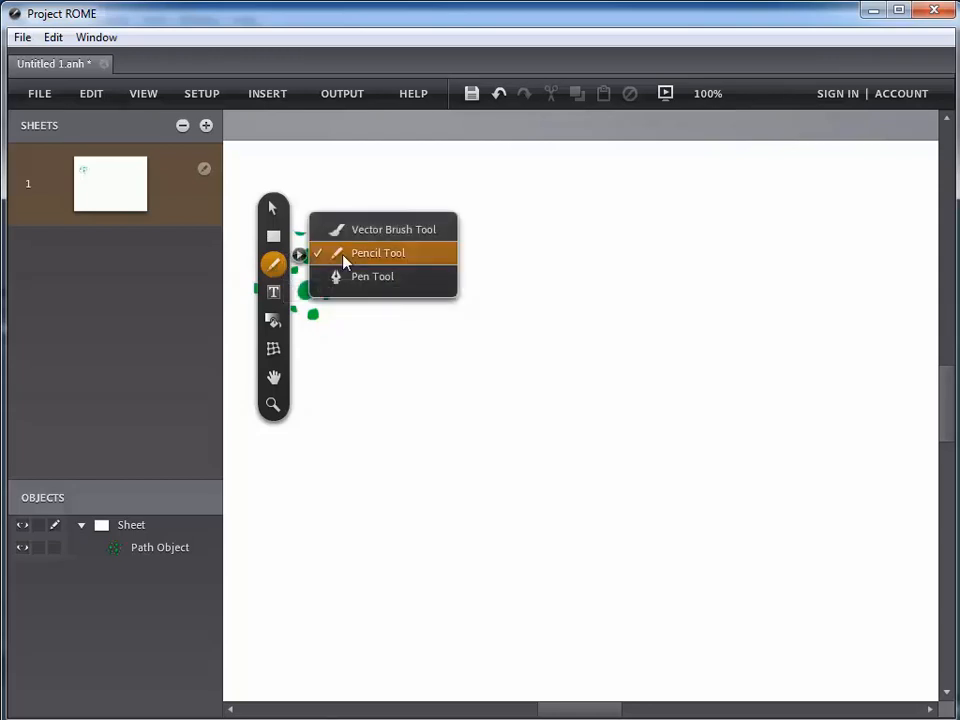
mouse_move(428, 370)
left_mouse_down()
mouse_move(541, 324)
mouse_move(643, 379)
mouse_move(751, 341)
mouse_move(807, 434)
left_mouse_up()
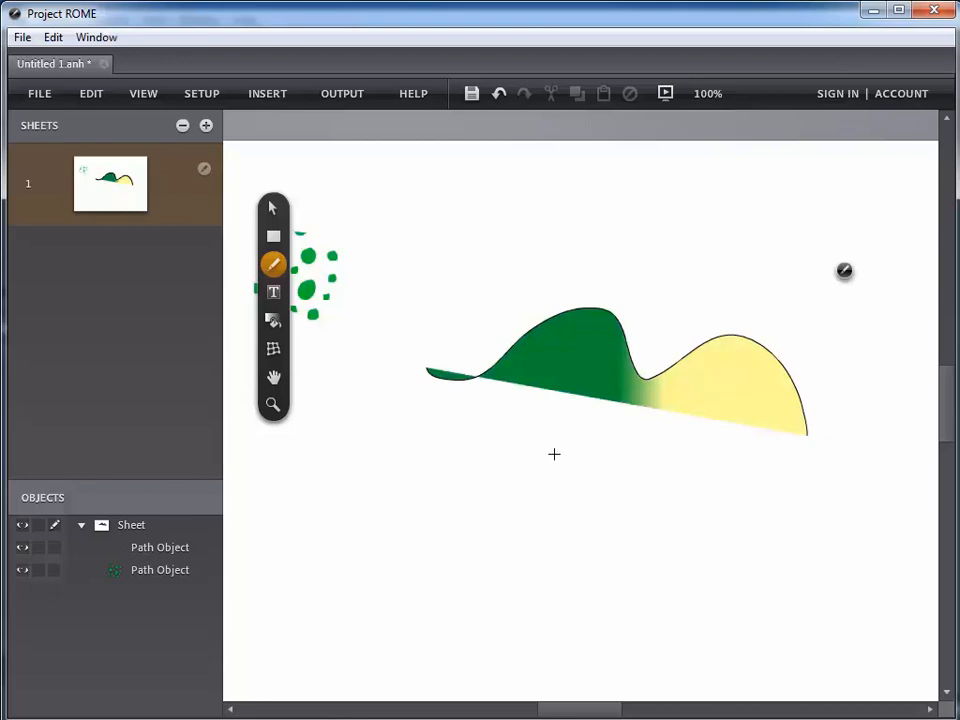
mouse_move(390, 206)
left_mouse_down()
mouse_move(417, 222)
mouse_move(657, 212)
mouse_move(798, 226)
mouse_move(854, 322)
left_mouse_up()
mouse_move(362, 508)
left_mouse_down()
mouse_move(504, 596)
mouse_move(674, 556)
mouse_move(588, 473)
mouse_move(538, 516)
left_mouse_up()
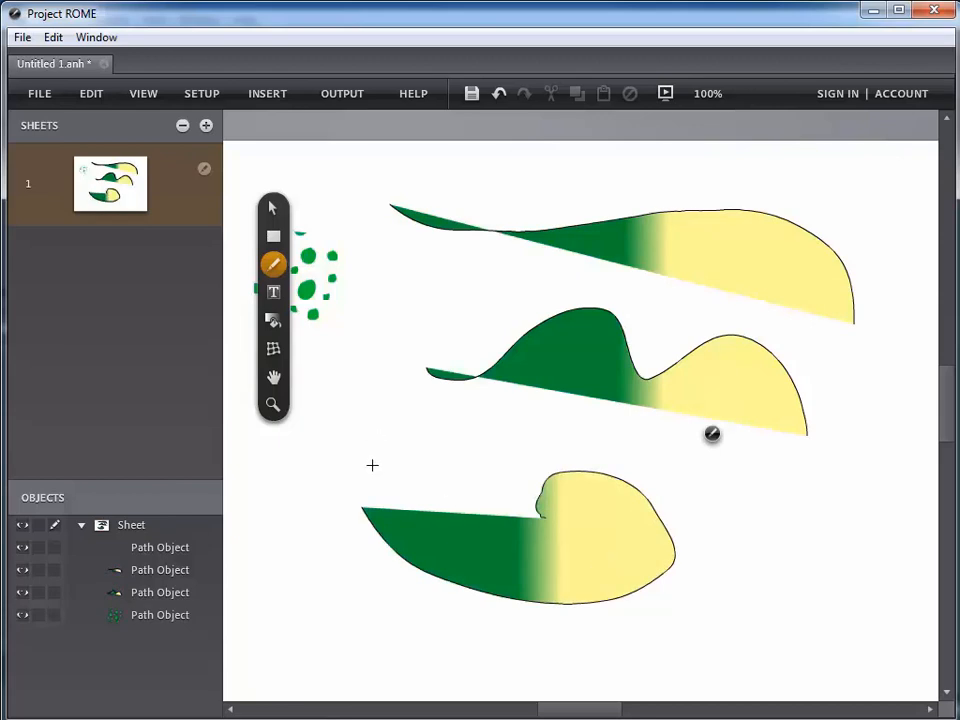
mouse_move(367, 454)
left_mouse_down()
mouse_move(509, 437)
mouse_move(576, 467)
mouse_move(648, 451)
mouse_move(622, 436)
left_mouse_up()
mouse_move(768, 563)
left_mouse_down()
mouse_move(866, 468)
mouse_move(865, 417)
mouse_move(841, 375)
mouse_move(810, 350)
mouse_move(553, 285)
mouse_move(466, 283)
mouse_move(369, 327)
mouse_move(339, 388)
mouse_move(332, 466)
mouse_move(409, 633)
mouse_move(638, 688)
mouse_move(742, 657)
mouse_move(800, 593)
mouse_move(788, 521)
left_mouse_up()
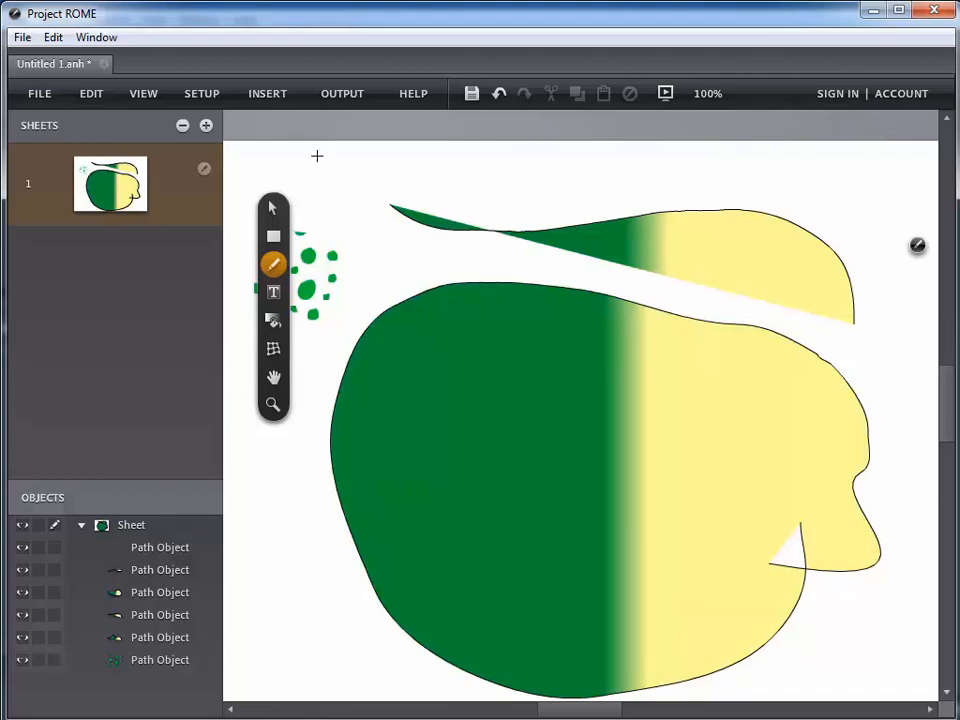
- Select all the pencil shapes together with the dotted green stamp and delete them
left_click(272, 207)
left_click_drag(222, 539, 266, 467)
left_click_drag(930, 700, 282, 181)
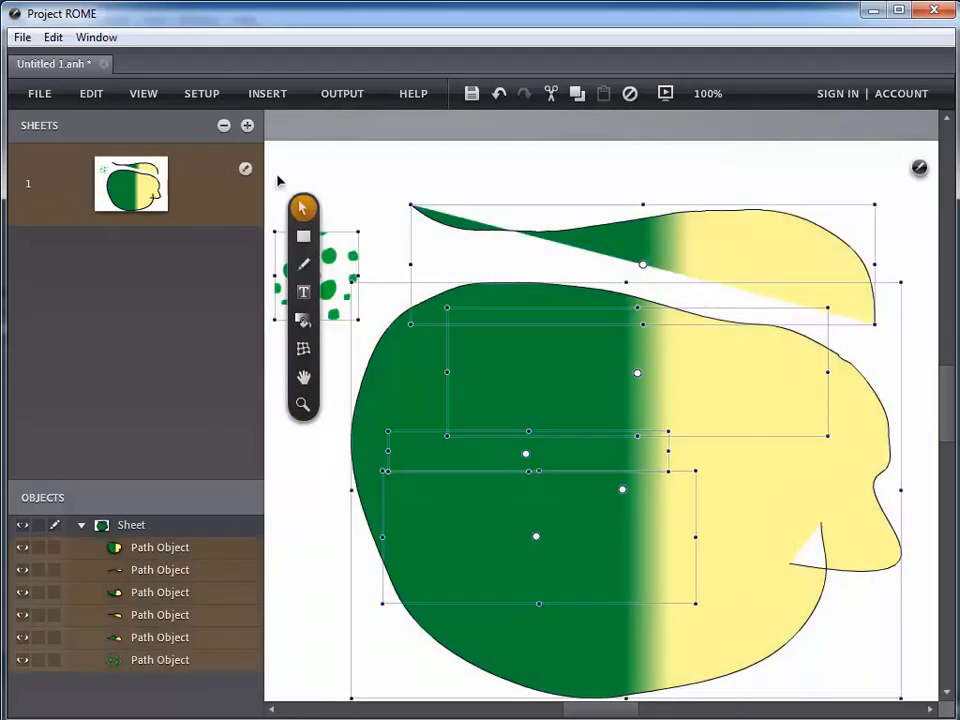
key("Delete")
- Draw a closed triangle with the Pen tool by placing three corner points and finishing on the starting point
left_click(304, 265)
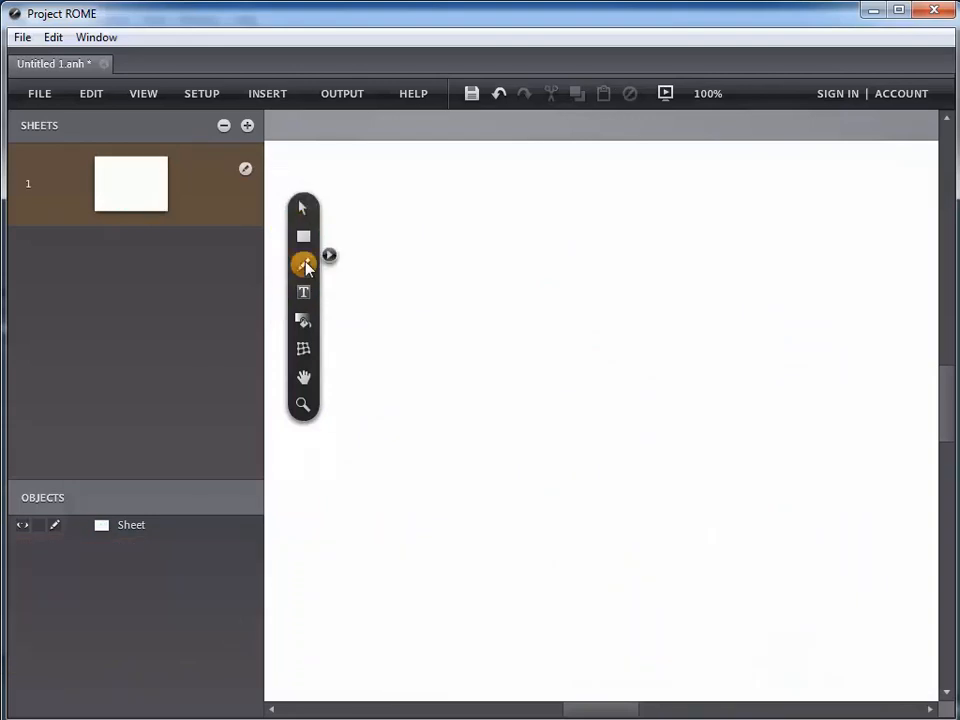
left_click(305, 264)
left_click(367, 285)
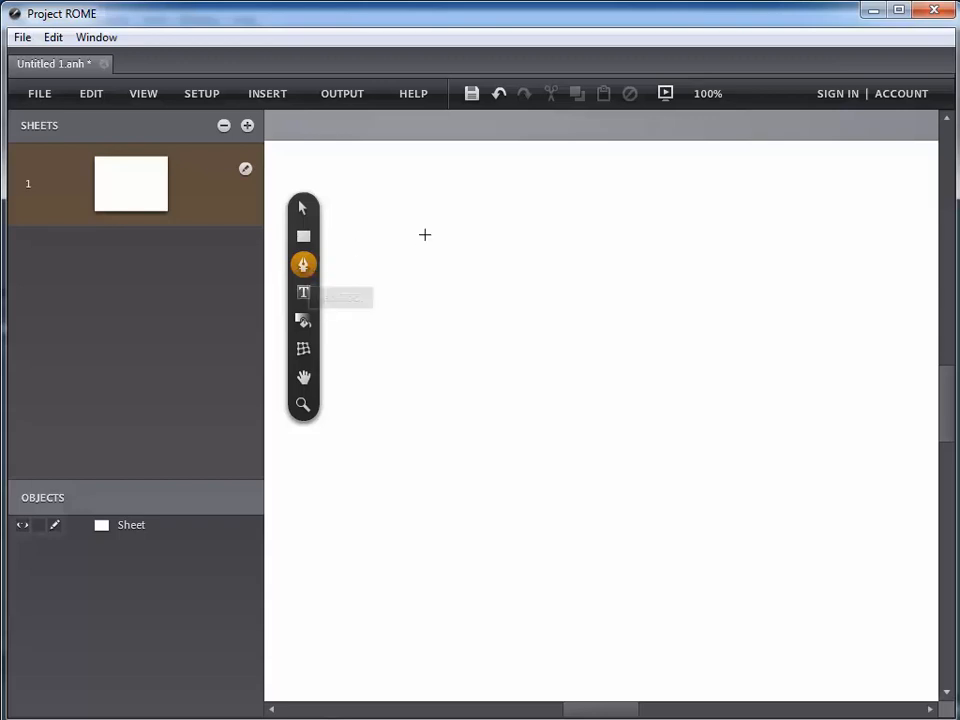
left_click(427, 211)
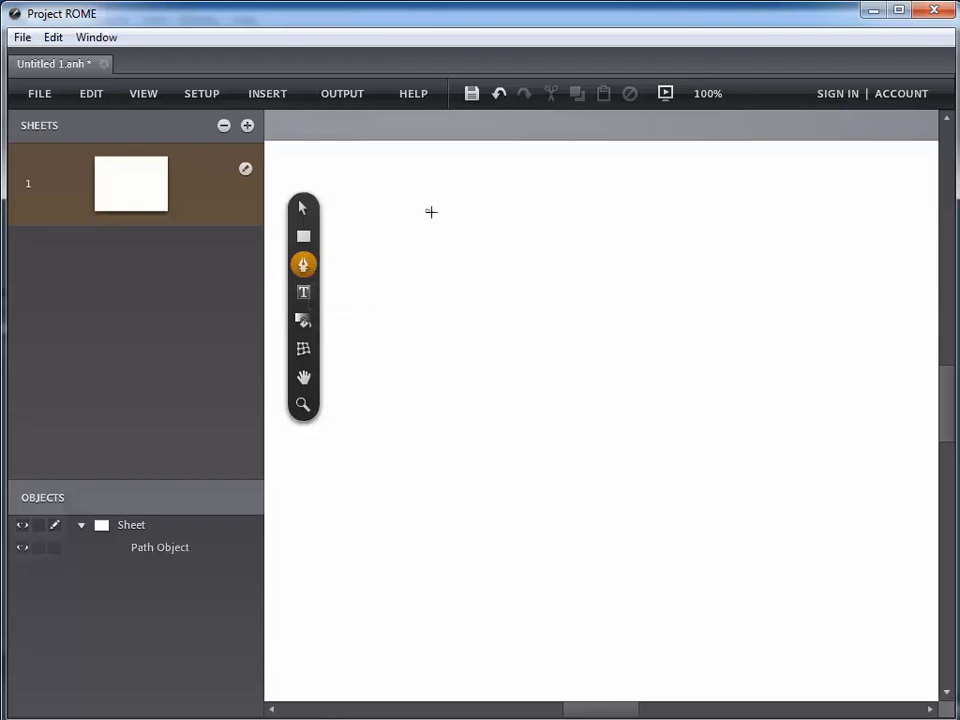
left_click(696, 272)
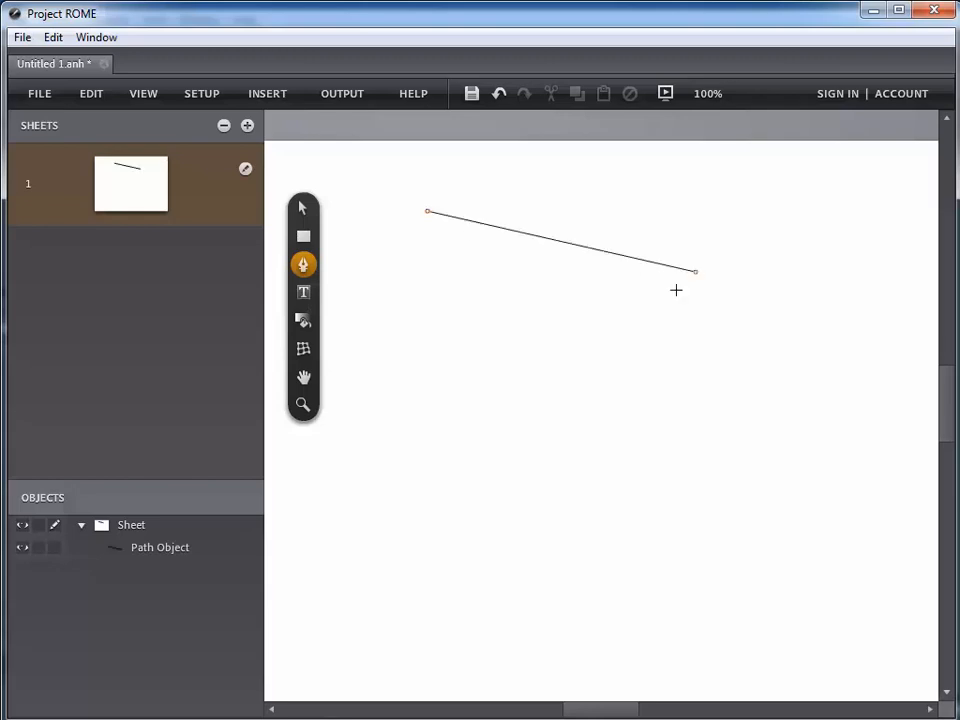
left_click(510, 467)
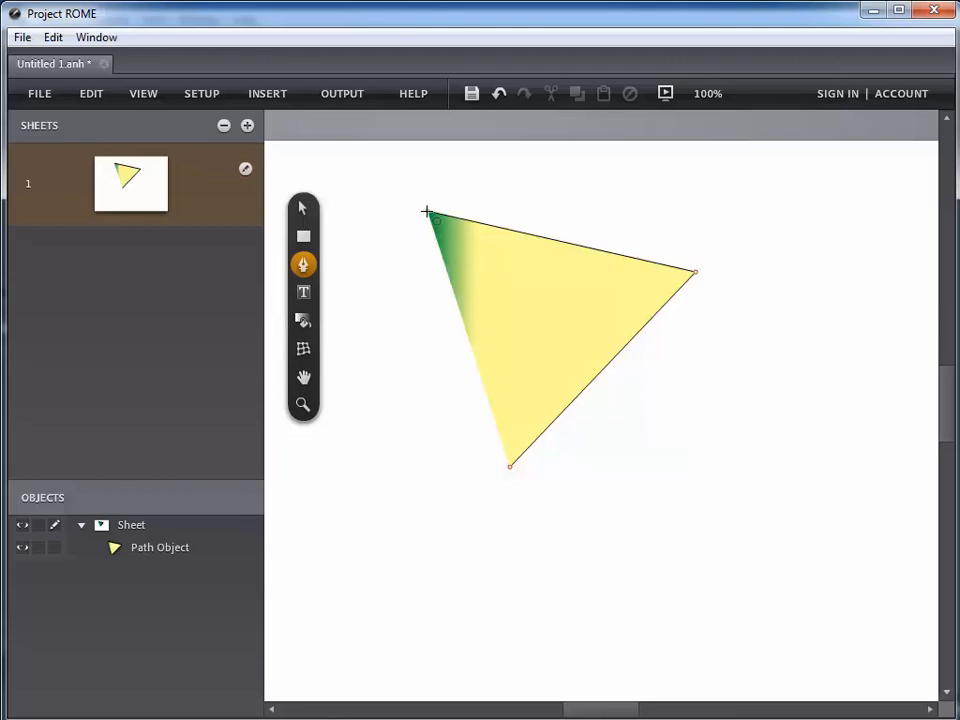
left_click(427, 212)
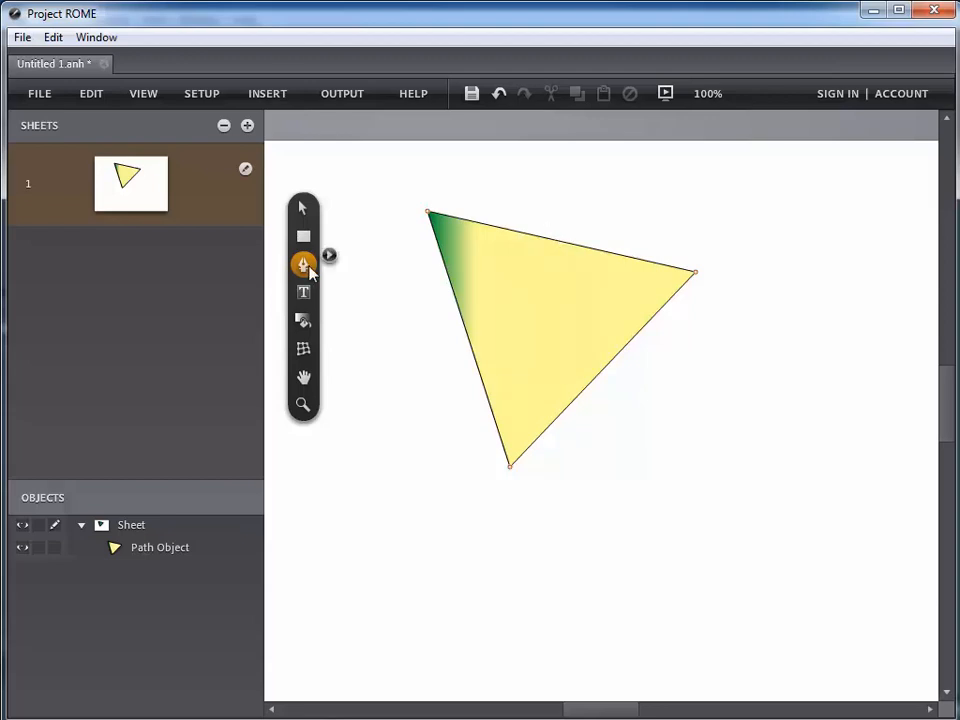
left_click(328, 256)
left_click(366, 279)
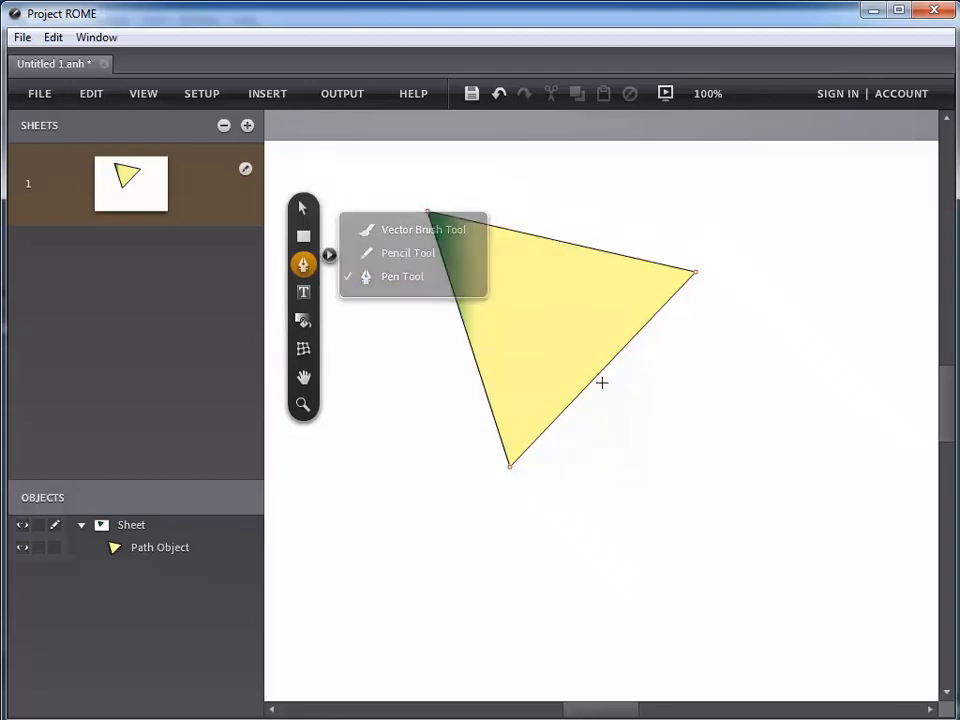
- Select the triangle and delete it from the sheet
left_click(302, 212)
left_click_drag(374, 179, 728, 540)
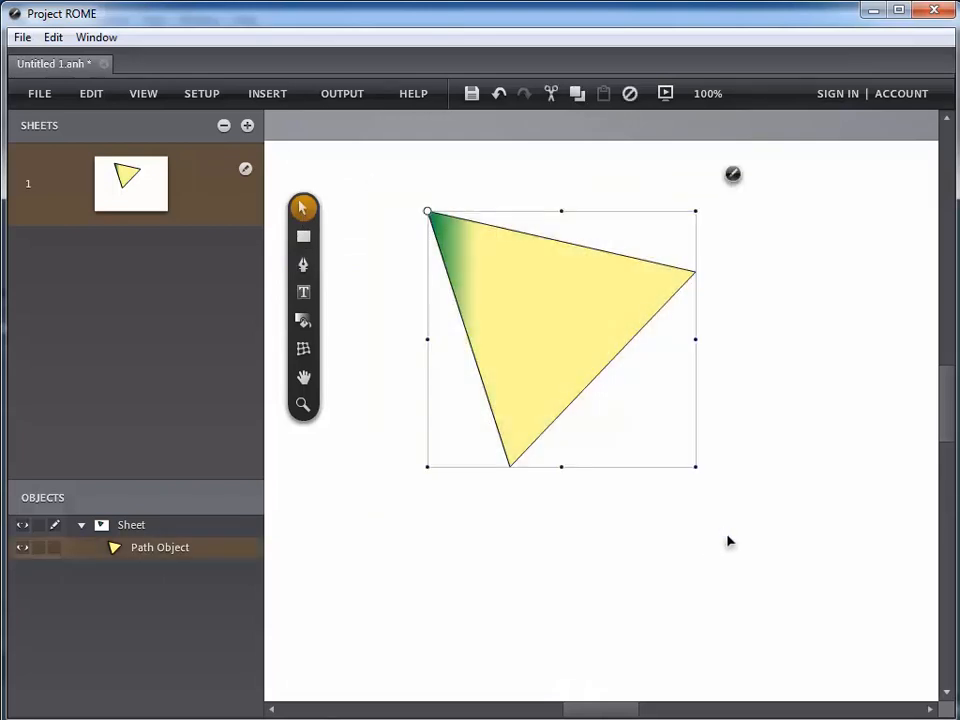
key("Delete")
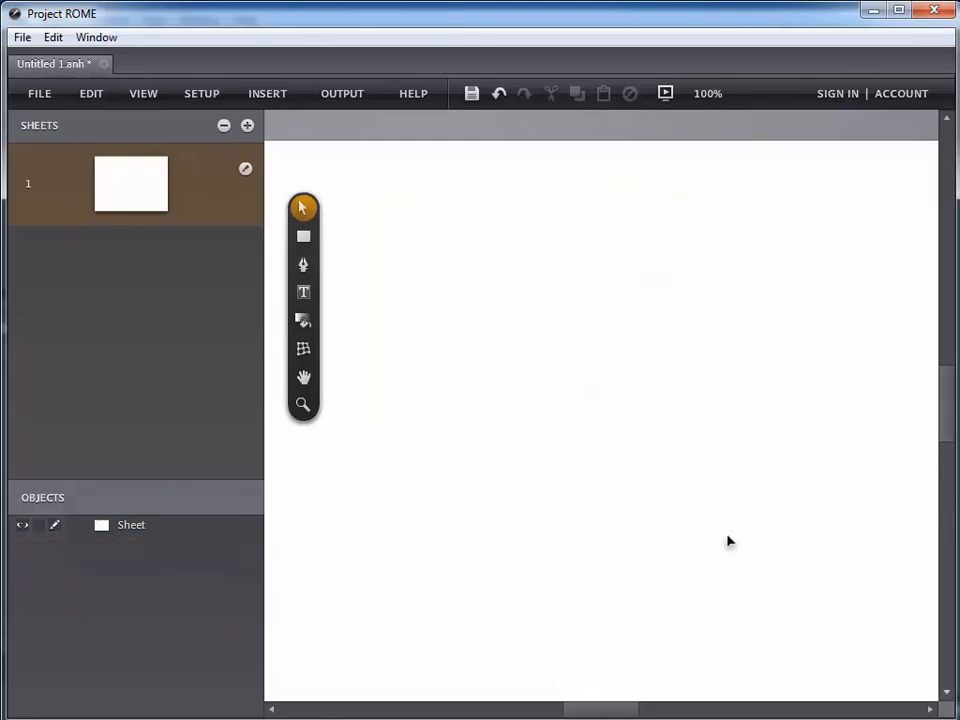
- Draw a closed rounded shape with the Pen tool from five smooth points with pulled-out curve handles, closing it at the starting point
left_click(304, 265)
left_click_drag(444, 226, 529, 266)
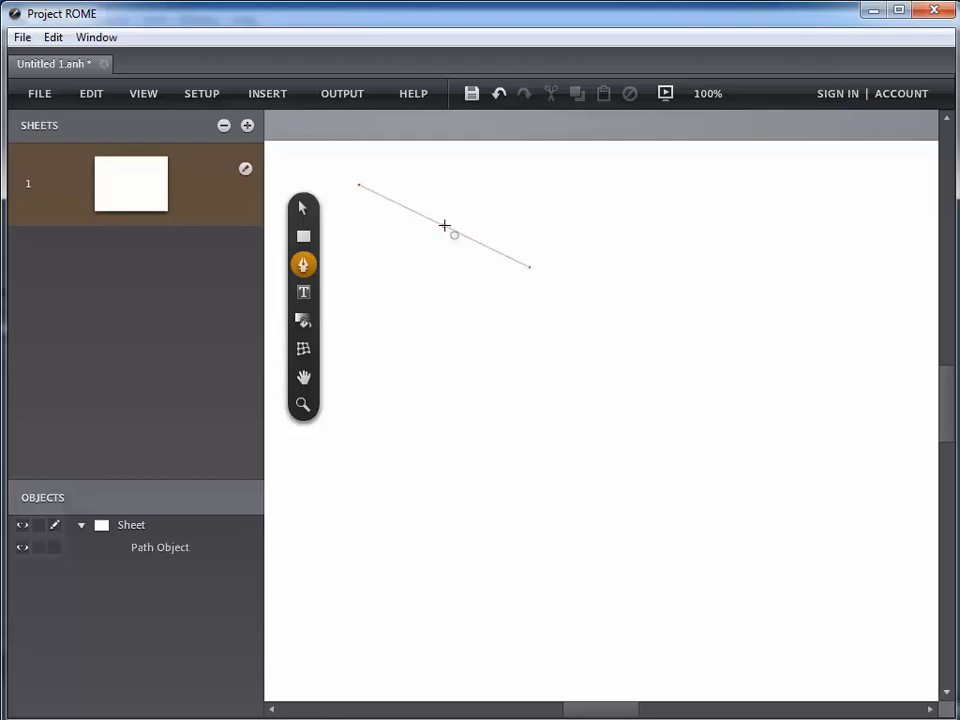
left_click(445, 226)
left_click_drag(707, 234, 749, 267)
left_click_drag(750, 379, 719, 425)
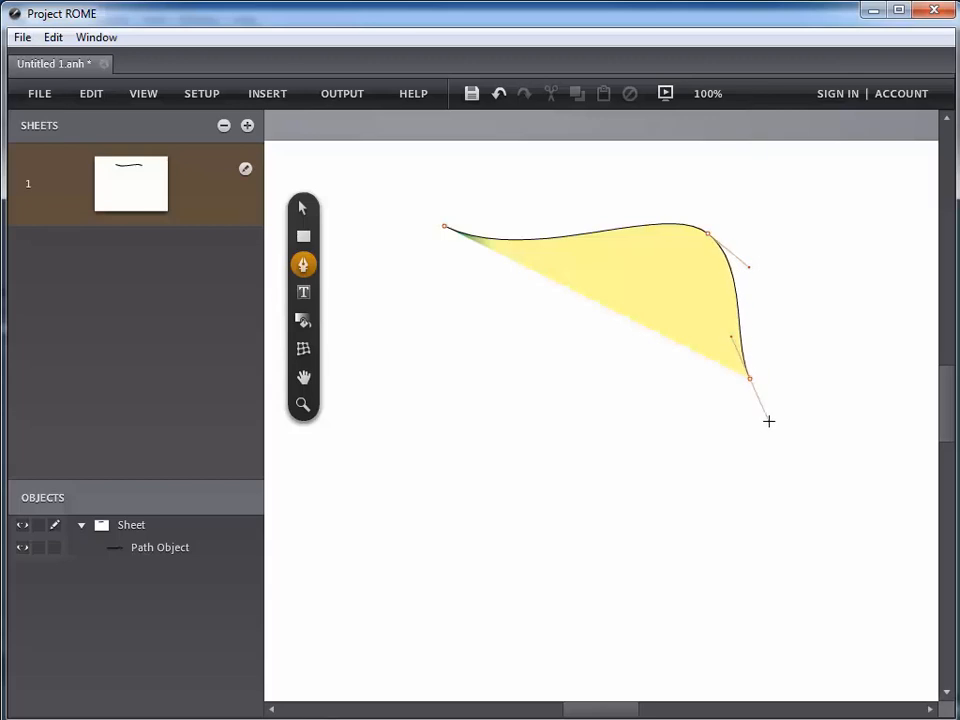
mouse_move(794, 410)
left_mouse_down()
mouse_move(823, 448)
mouse_move(796, 432)
left_mouse_up()
left_click_drag(768, 419, 690, 435)
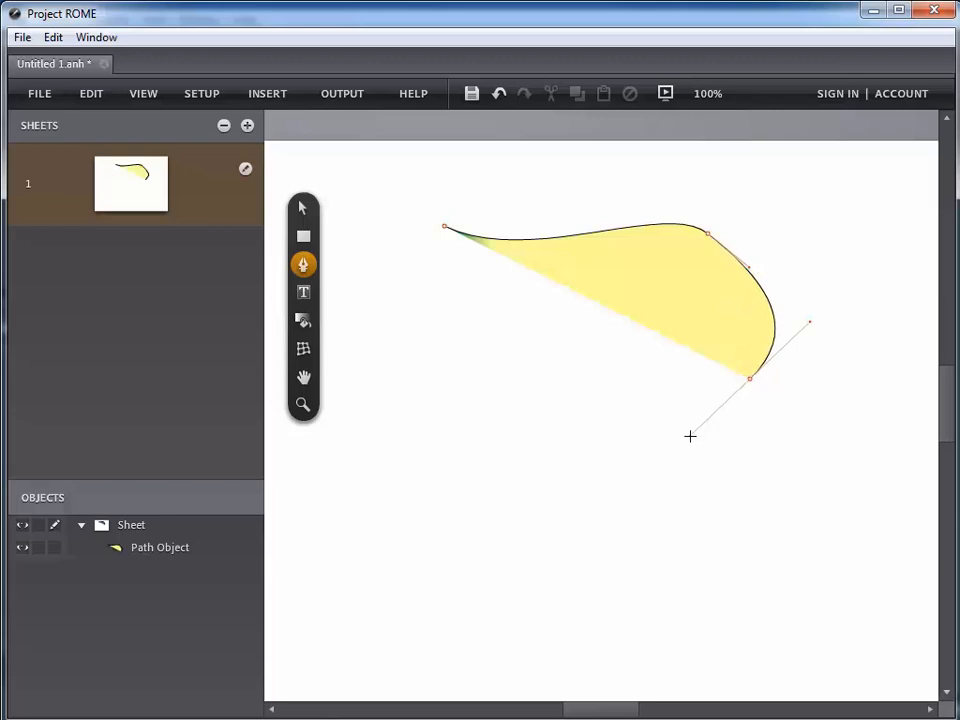
left_click_drag(596, 426, 557, 384)
left_click_drag(502, 336, 459, 300)
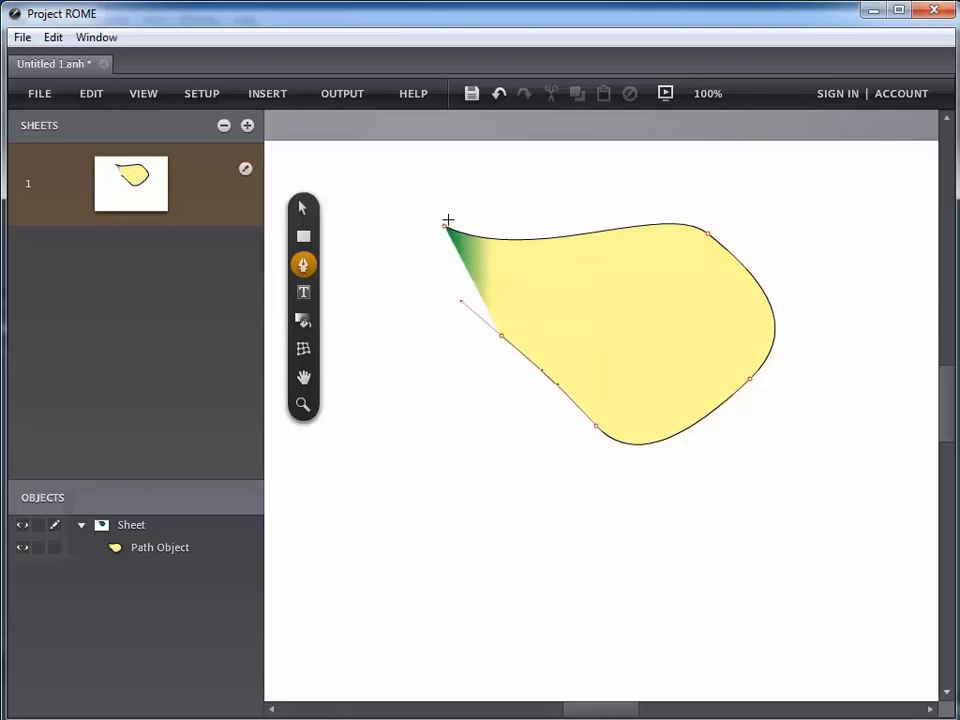
left_click_drag(443, 227, 487, 158)
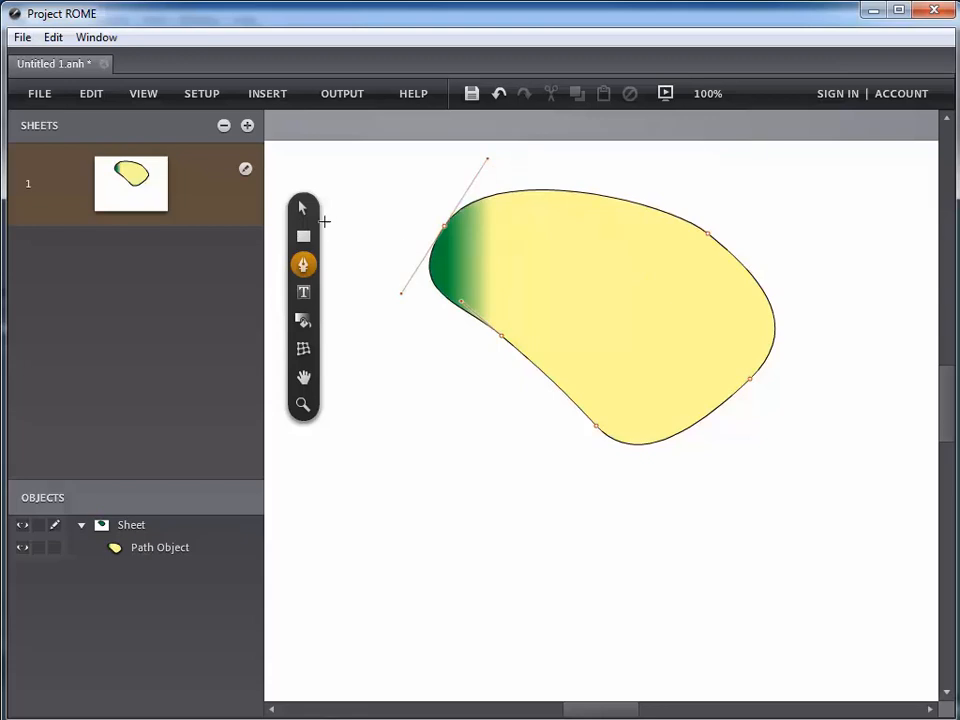
- Reshape the lower edge of the curved shape with the Path Selection tool by moving two anchor points and adjusting their curve handles
left_click(303, 208)
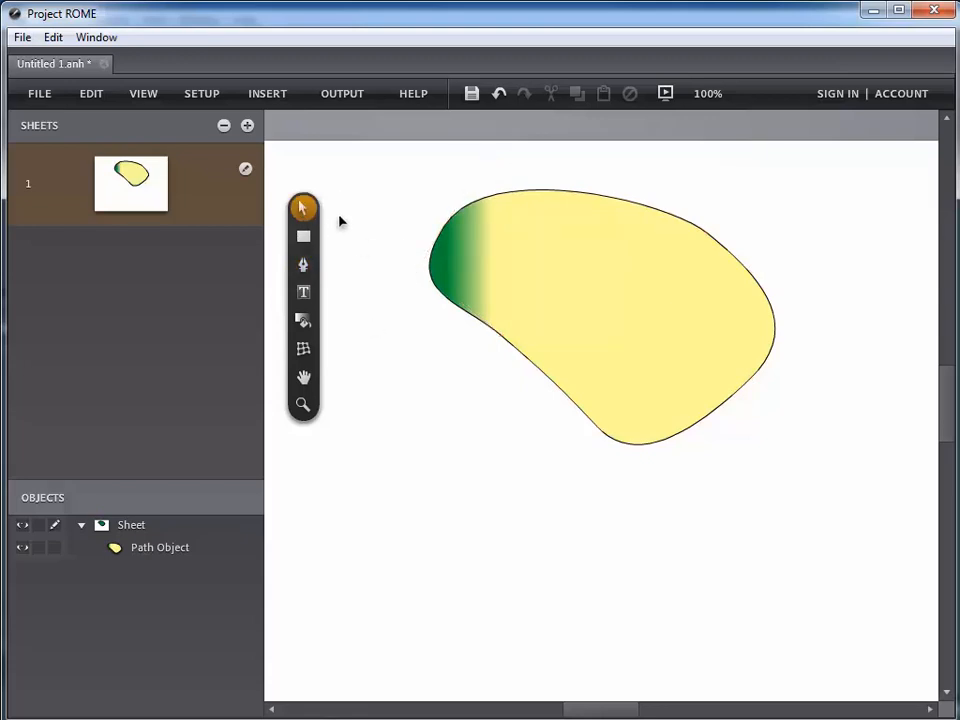
left_click(327, 201)
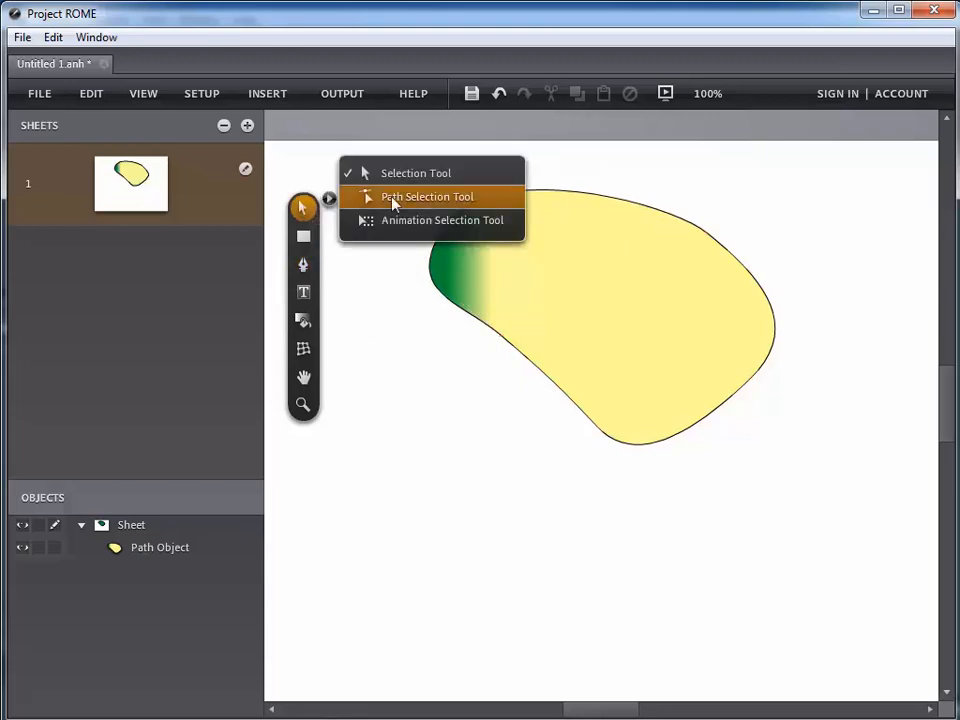
left_click(396, 198)
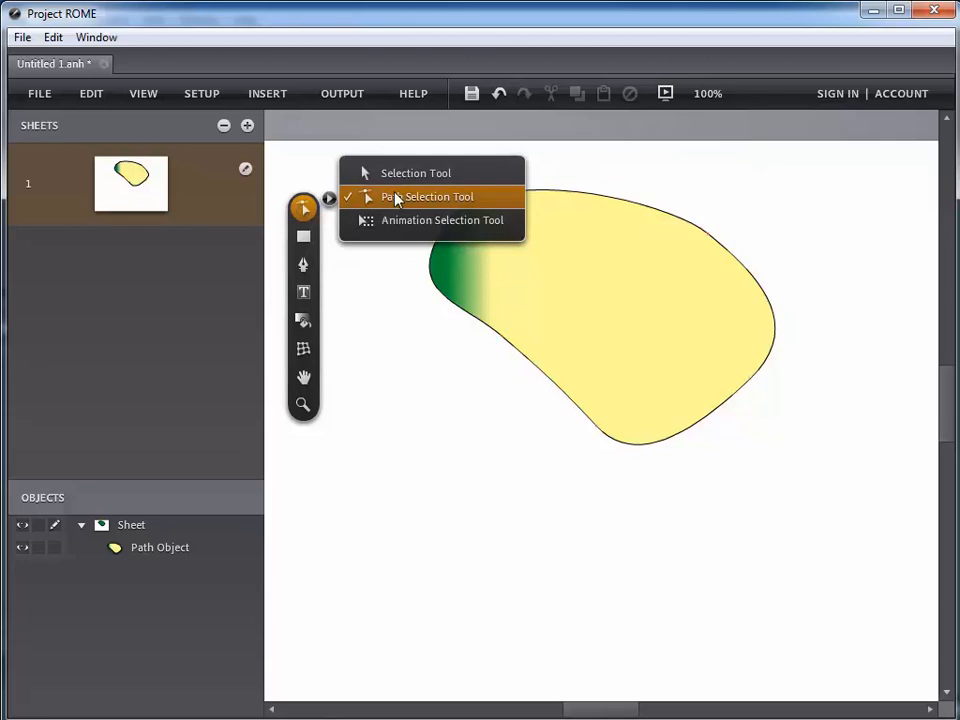
left_click(503, 340)
left_click_drag(503, 340, 478, 403)
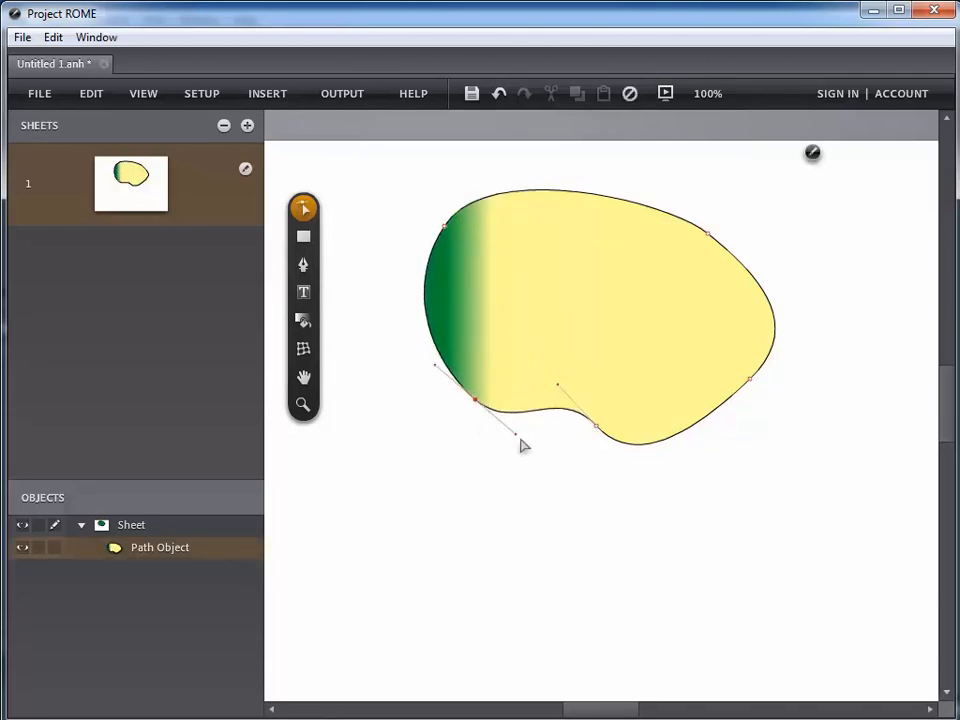
left_click_drag(517, 437, 551, 382)
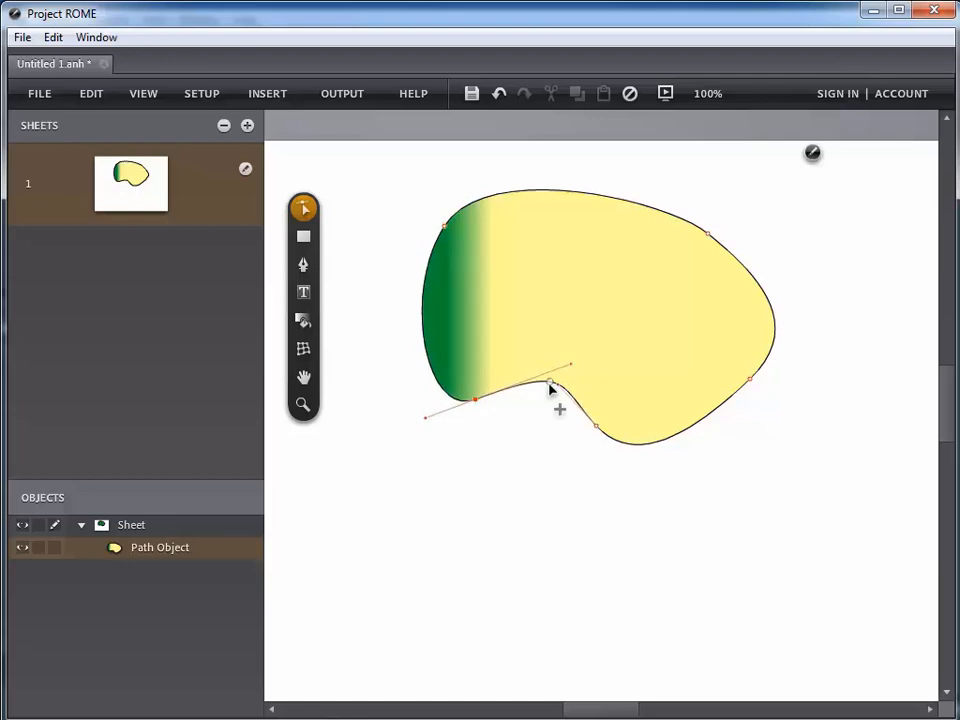
left_click_drag(556, 385, 552, 480)
left_click_drag(590, 445, 645, 509)
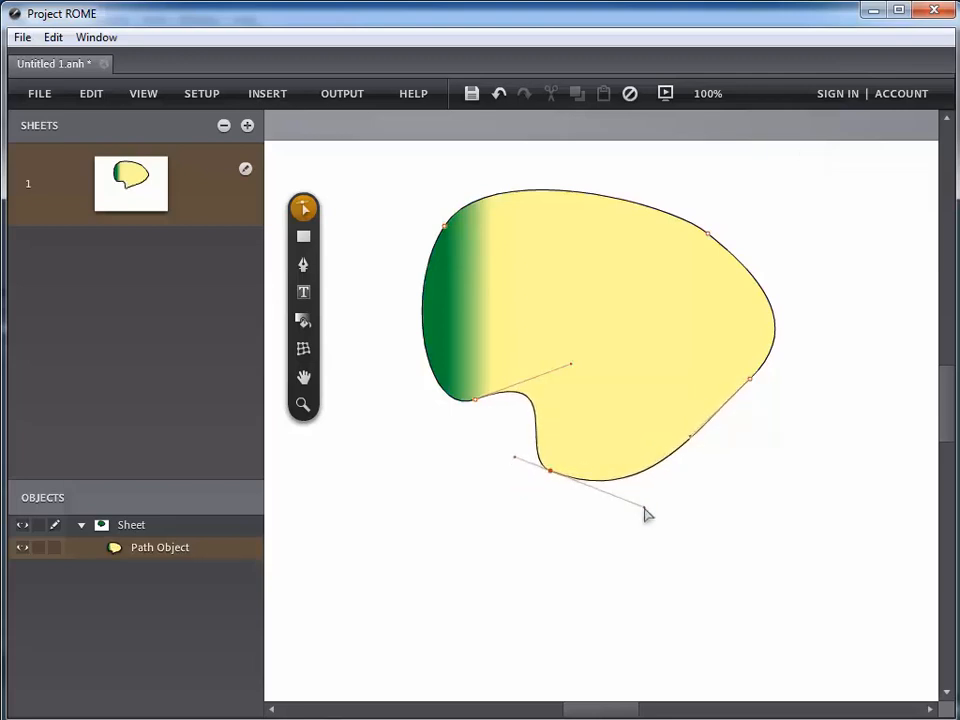
- Activate the Pen tool and show its group of alternative drawing tools
left_click(305, 268)
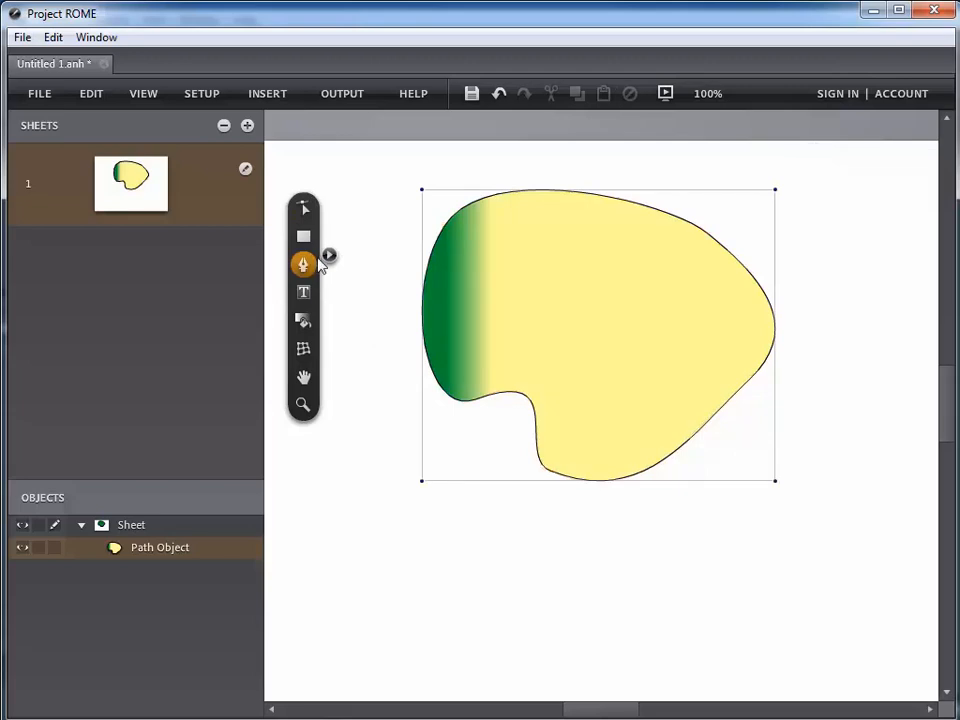
left_click(329, 255)
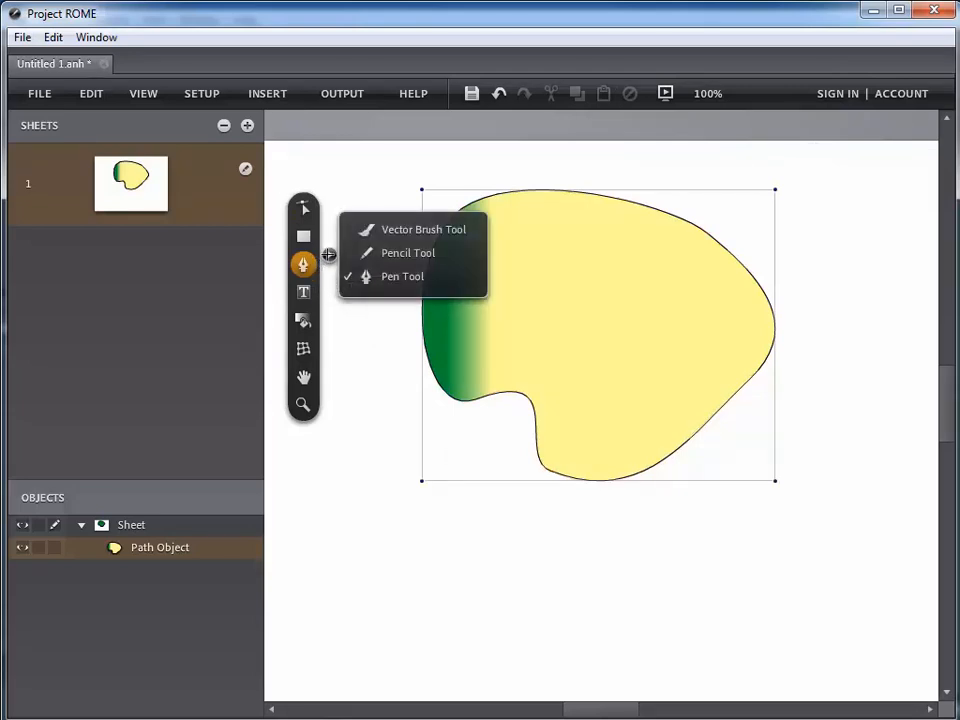